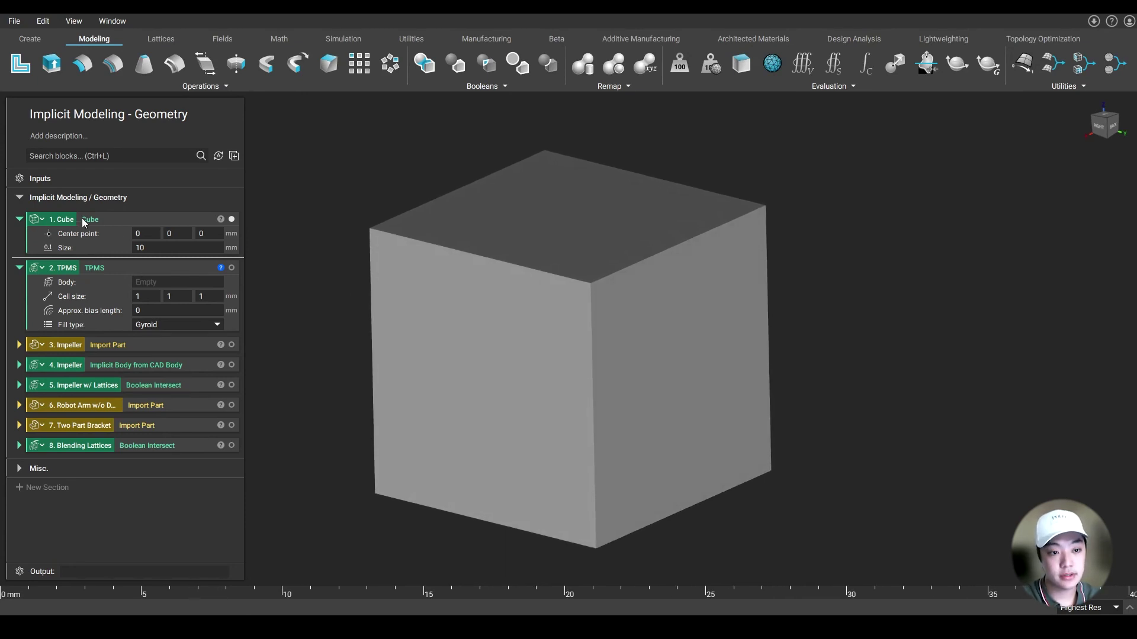
Step: Assign the Cube as the body of the TPMS block, display the lattice and check its computation time in the log
left_click_drag(65, 220, 154, 282)
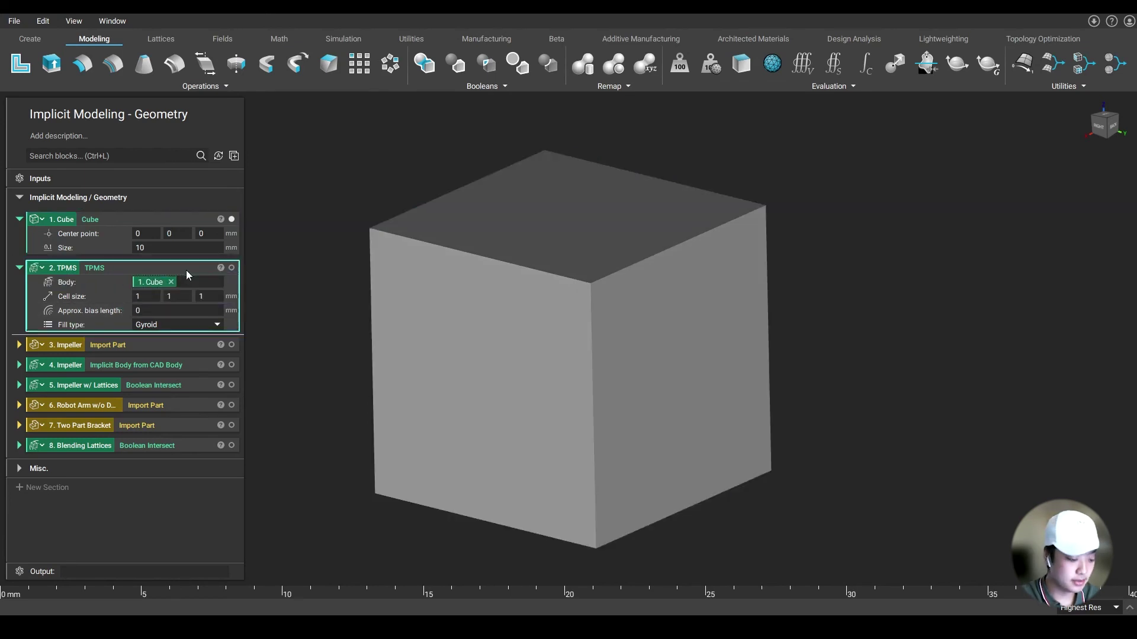
left_click(1130, 609)
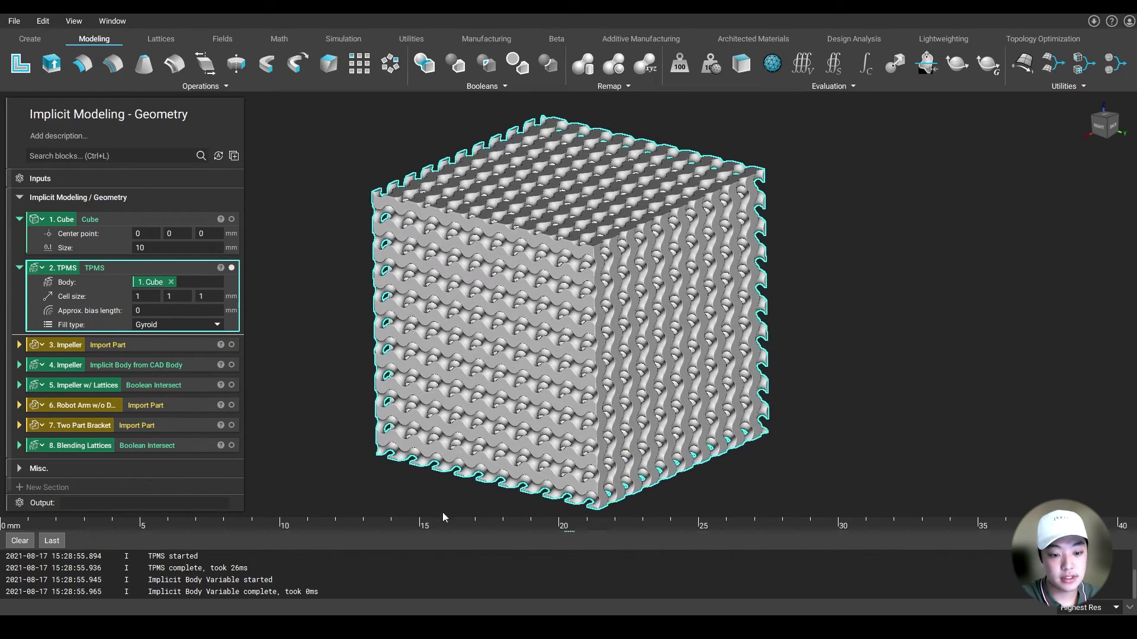
left_click(1128, 608)
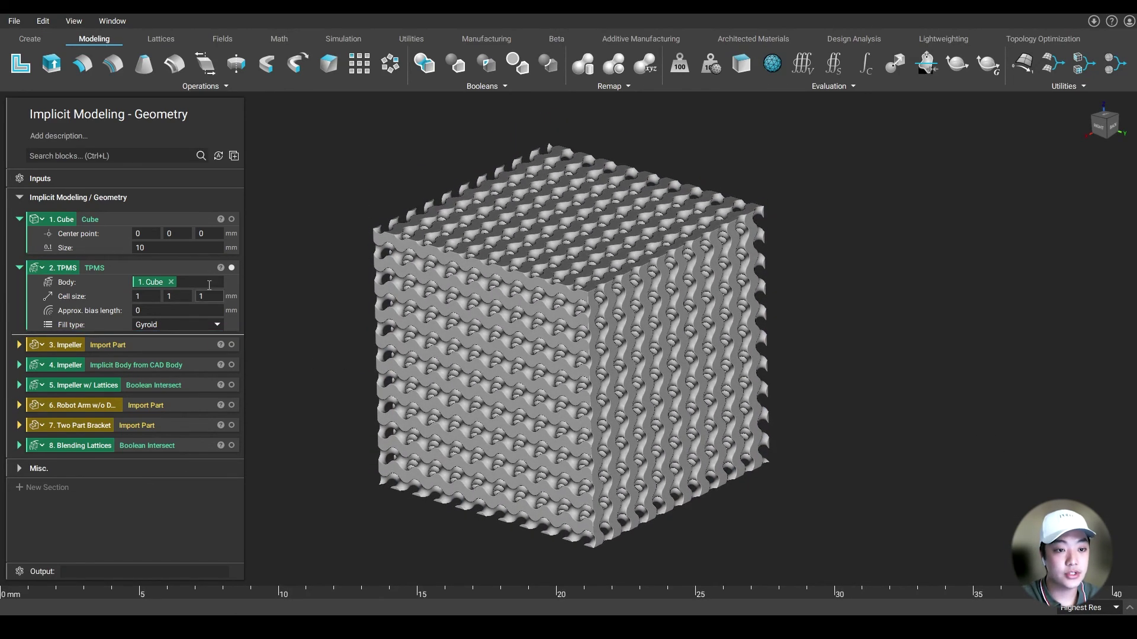
Step: Set the Cube's size to 100 mm and bring the whole lattice-filled cube into view
left_click(171, 249)
type("0")
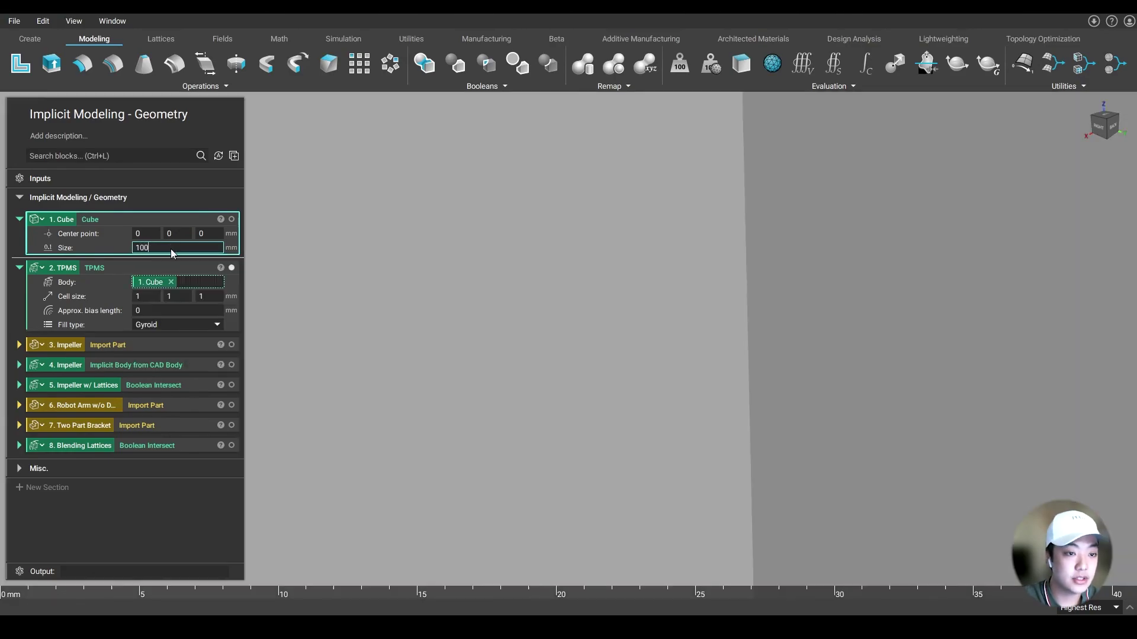
key("Return")
left_click(290, 252)
scroll(891, 266, "up", 2)
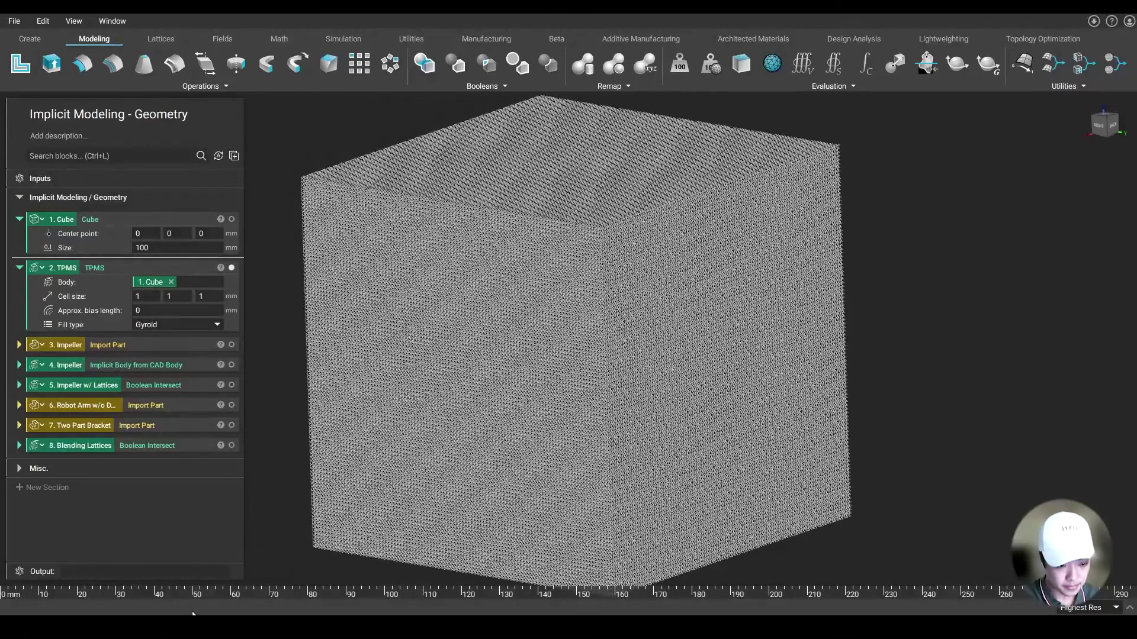
Step: Switch to File Explorer, compare the file sizes of the 1000 and 1000000 TPMS Unit Cells documents, and return to the lattice cube
left_click(98, 577)
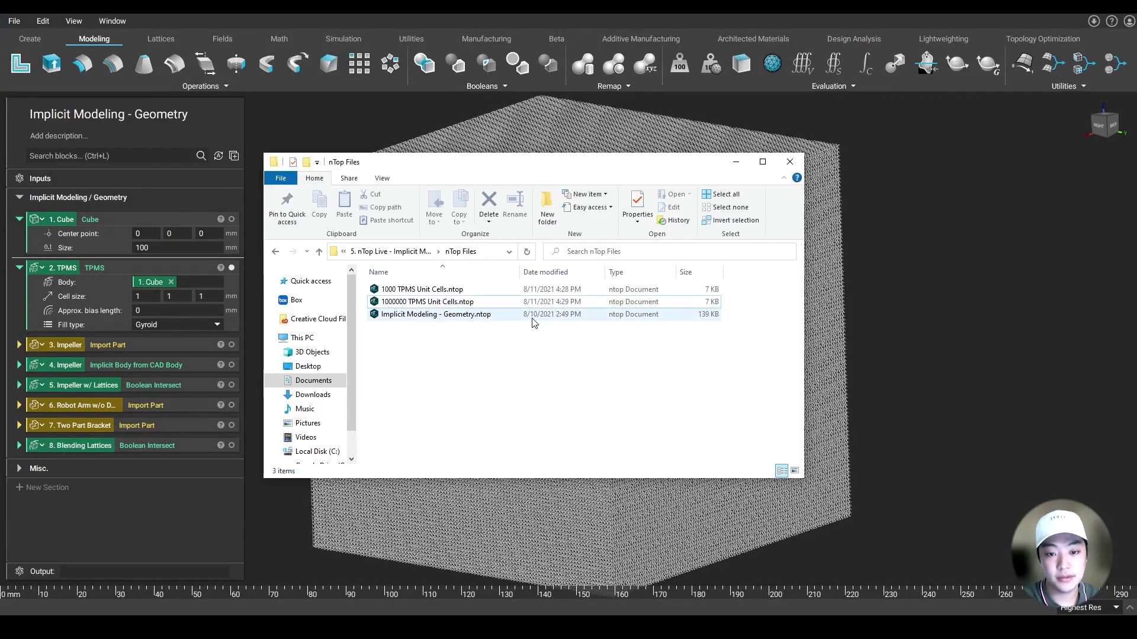
left_click_drag(478, 168, 465, 155)
left_click(427, 278)
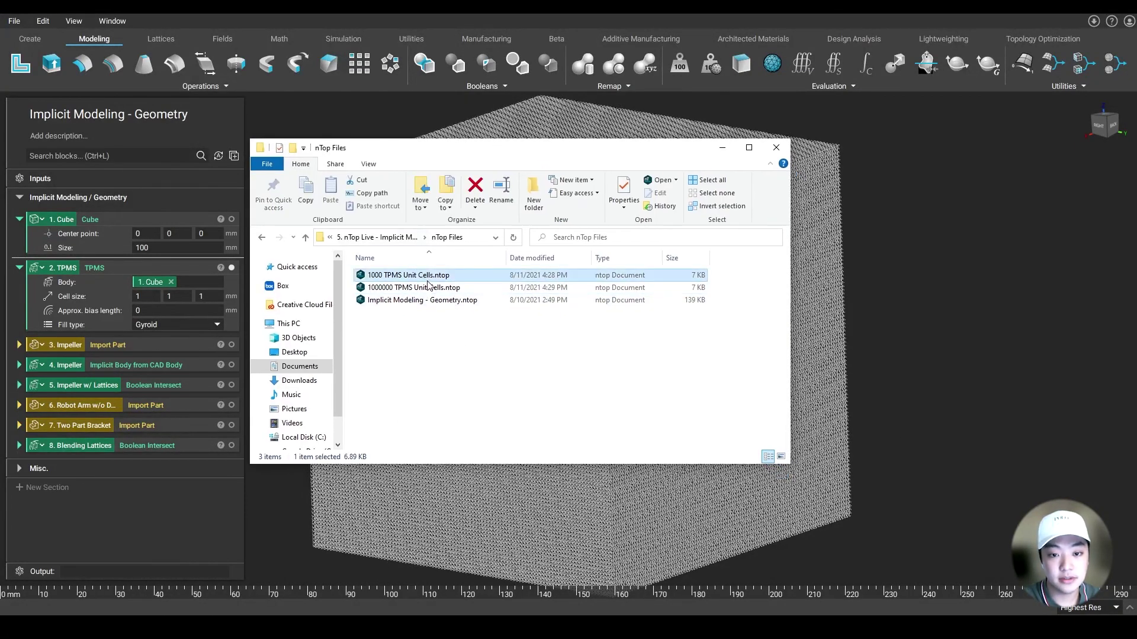
left_click(437, 290)
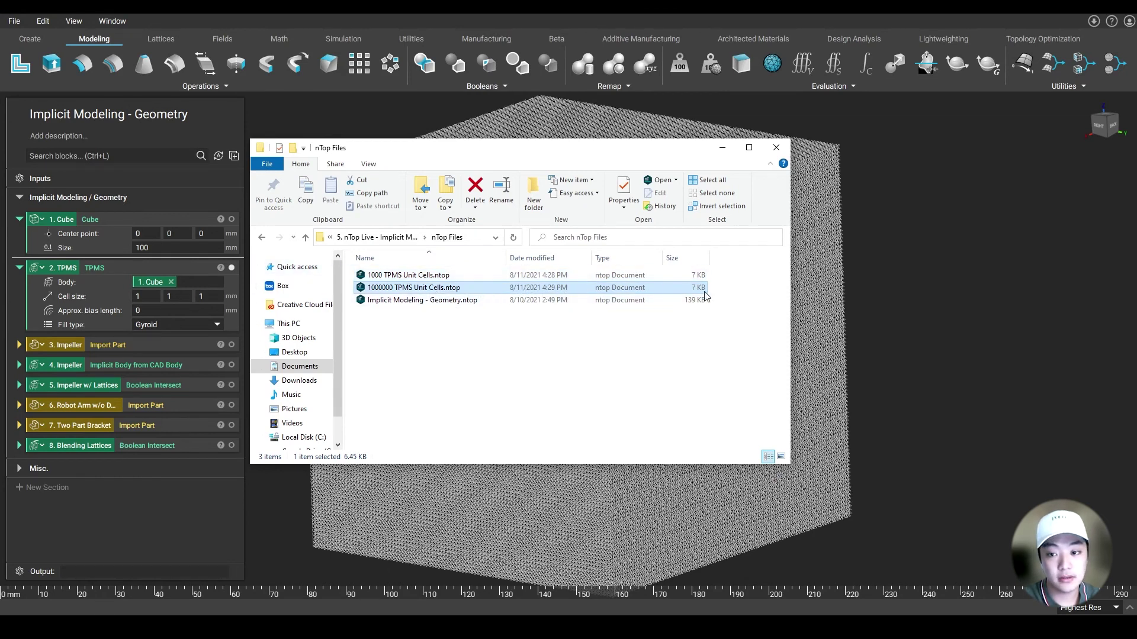
left_click_drag(732, 275, 700, 289)
left_click(743, 284)
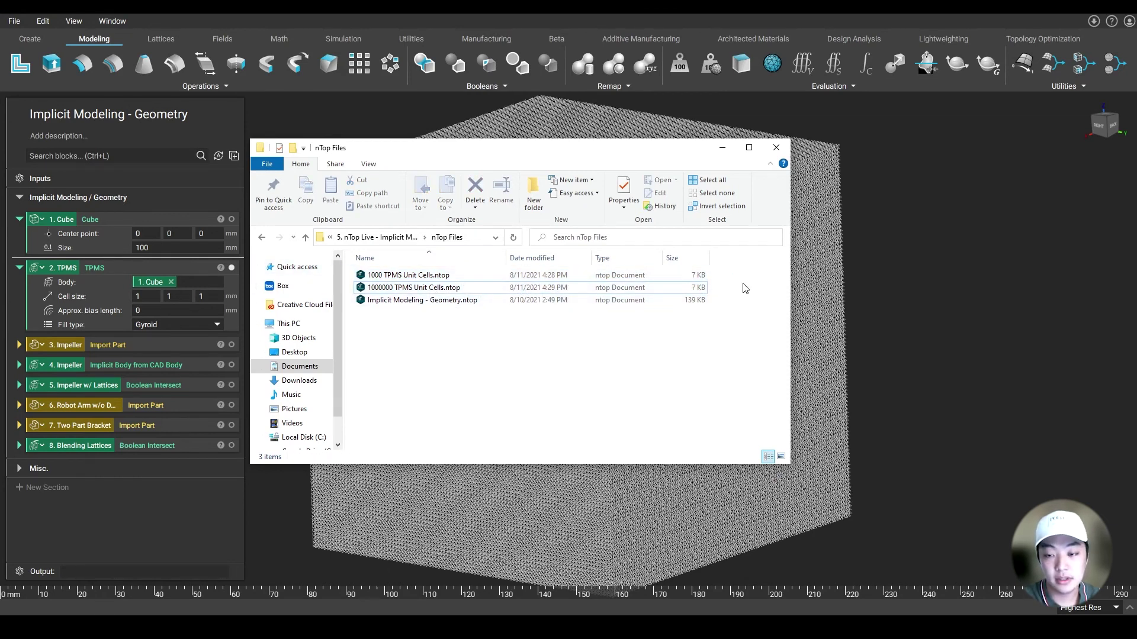
left_click(898, 273)
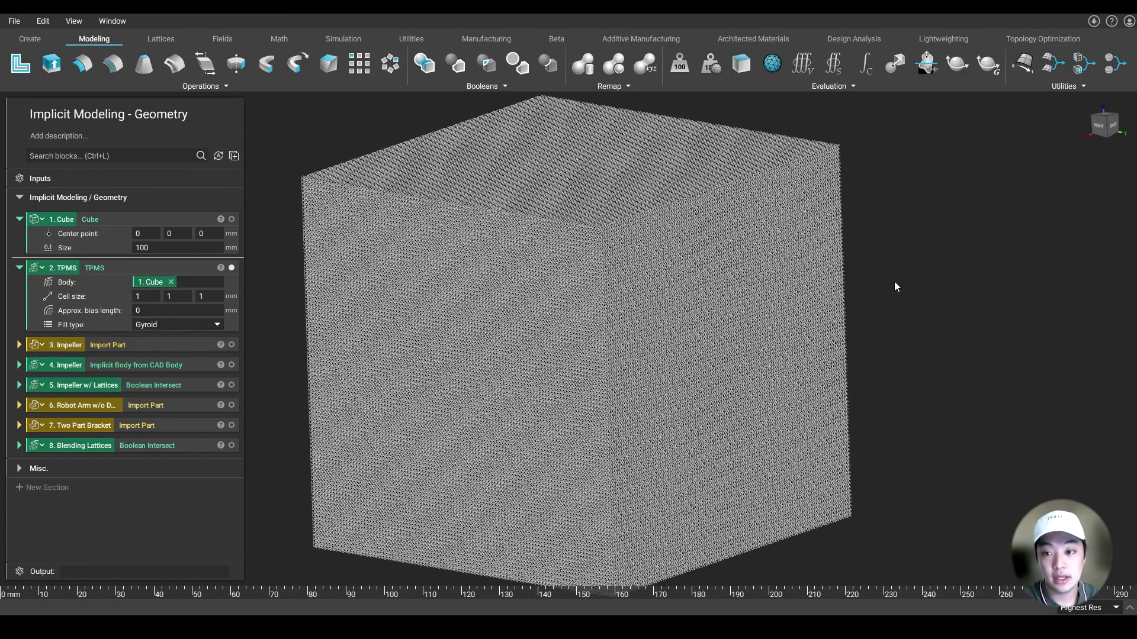
right_click_drag(896, 279, 900, 272)
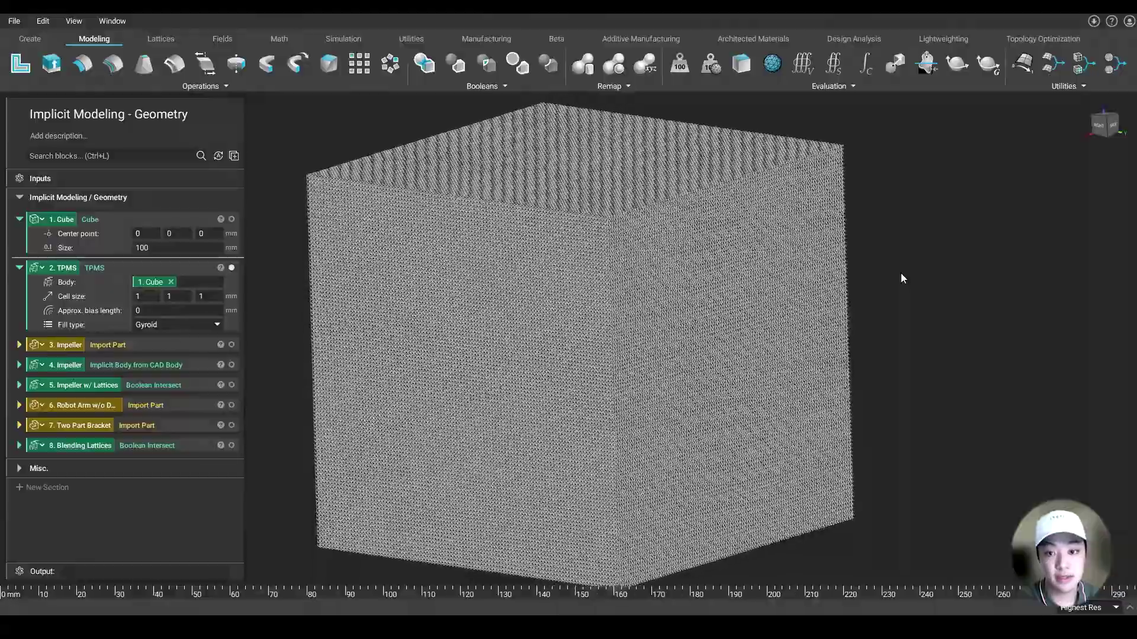
right_click_drag(876, 218, 919, 214)
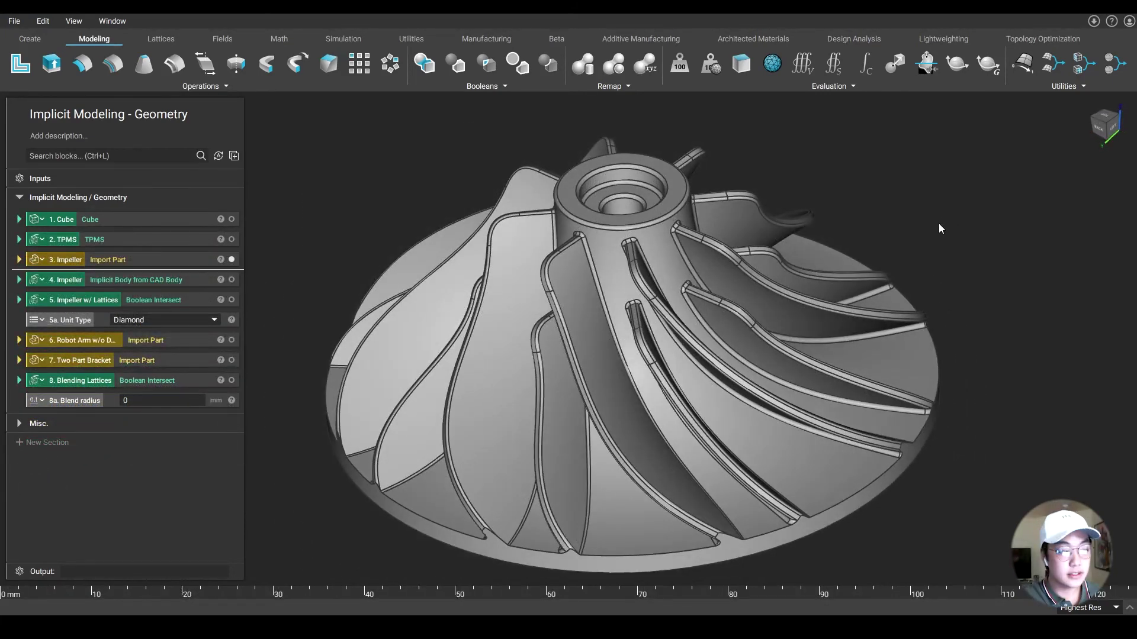
Step: Examine the hub and blade edges of the imported impeller CAD part
right_click_drag(928, 215, 977, 227)
scroll(893, 254, "up", 5)
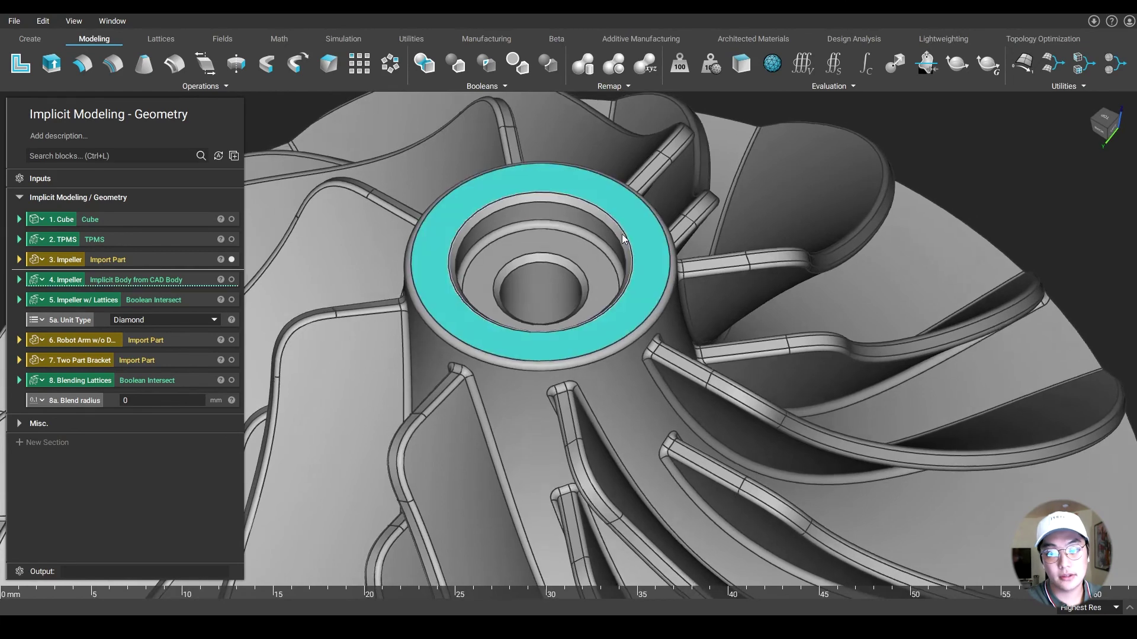
right_click_drag(627, 229, 506, 322)
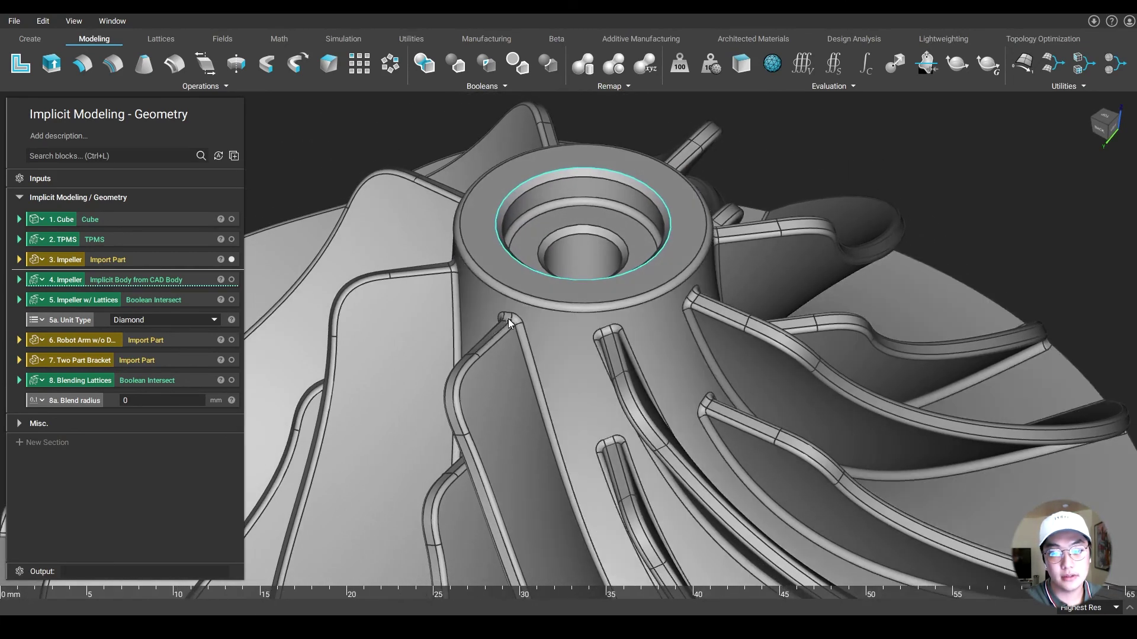
scroll(508, 319, "down", 5)
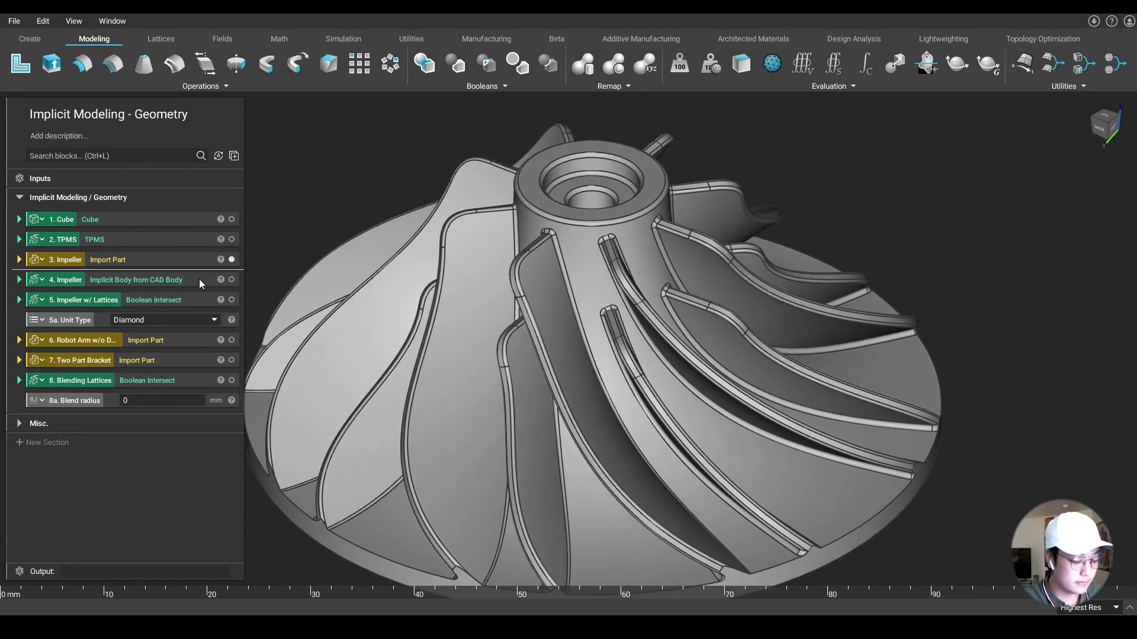
Step: Display the impeller's Implicit Body from CAD Body and examine its hub and blades from several angles
left_click(199, 279)
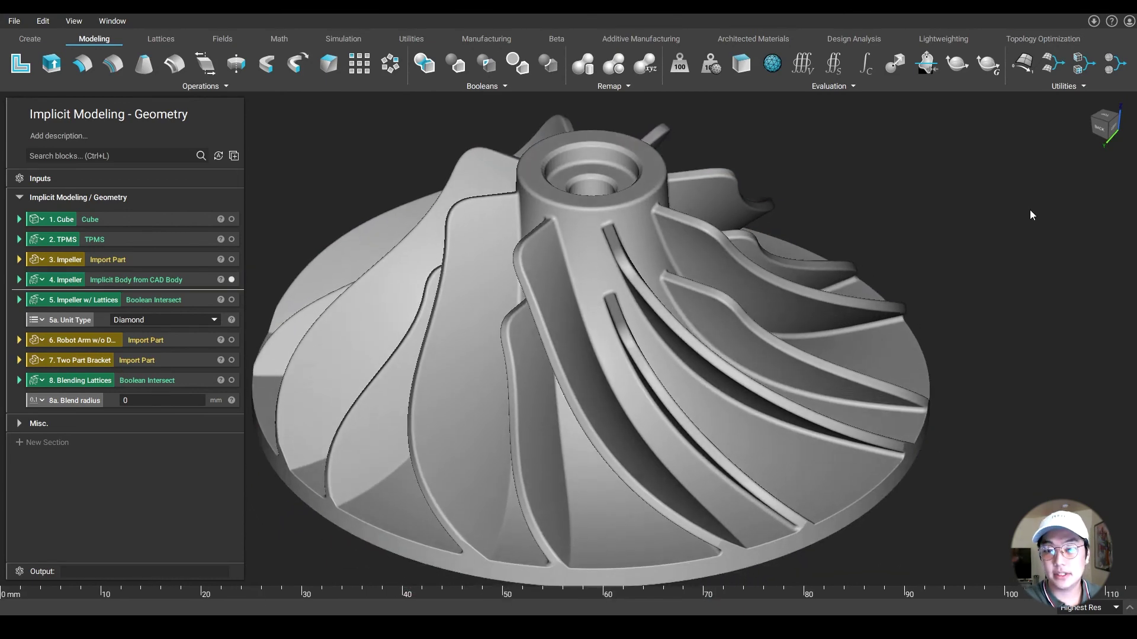
right_click_drag(1030, 214, 882, 235)
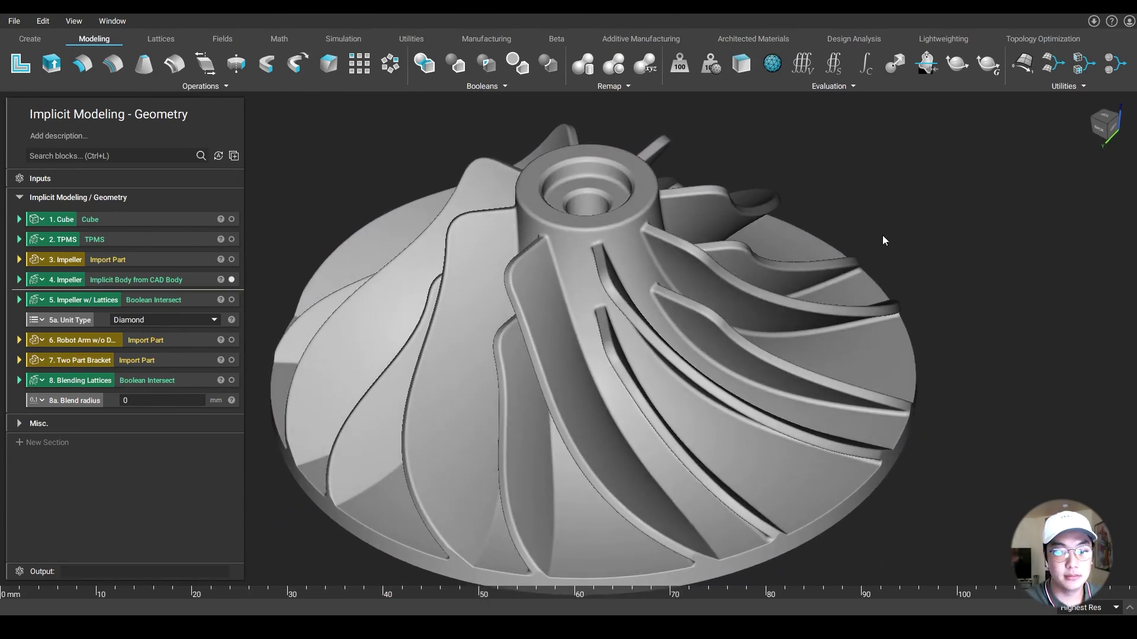
right_click_drag(917, 238, 918, 232)
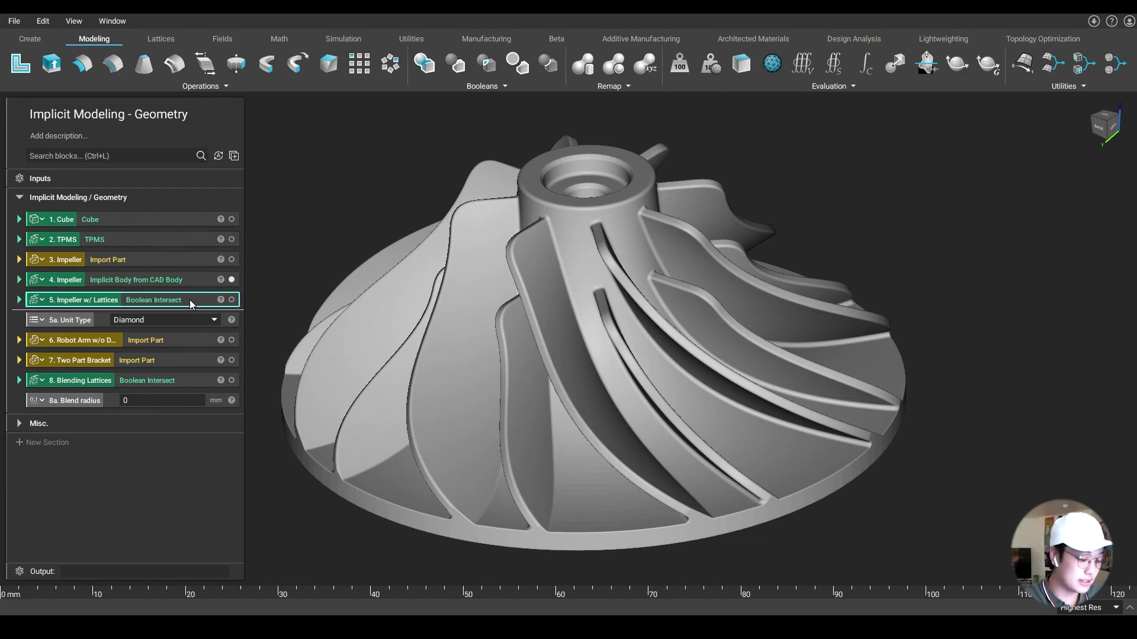
Step: Display the Impeller w/ Lattices block and examine the internal lattice in its cutaway section
left_click(231, 299)
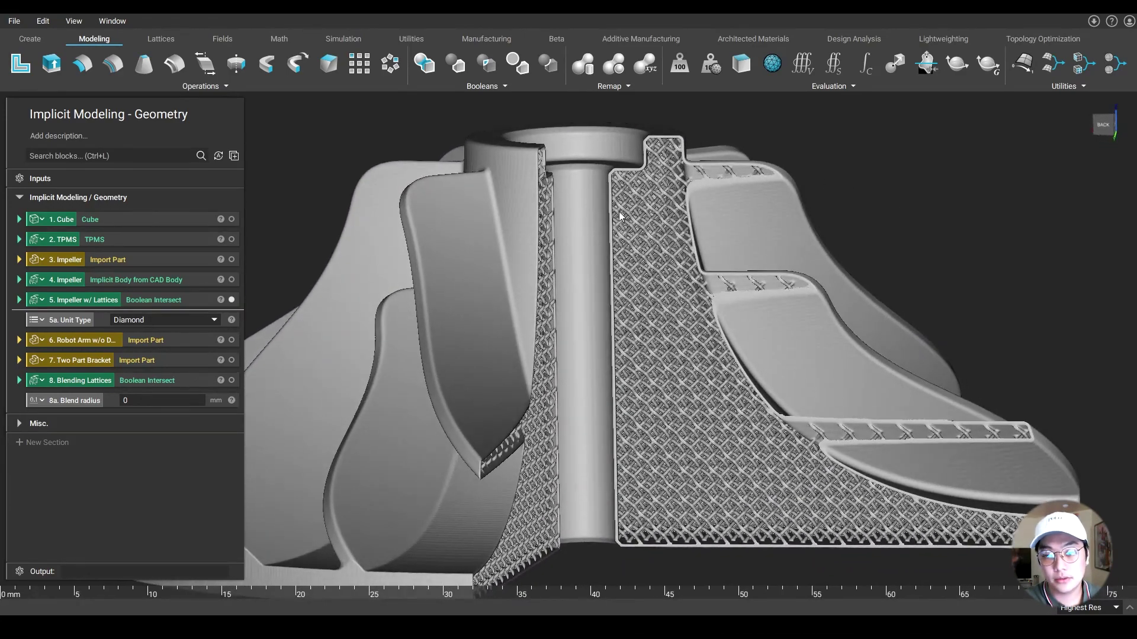
middle_click_drag(762, 552, 756, 550)
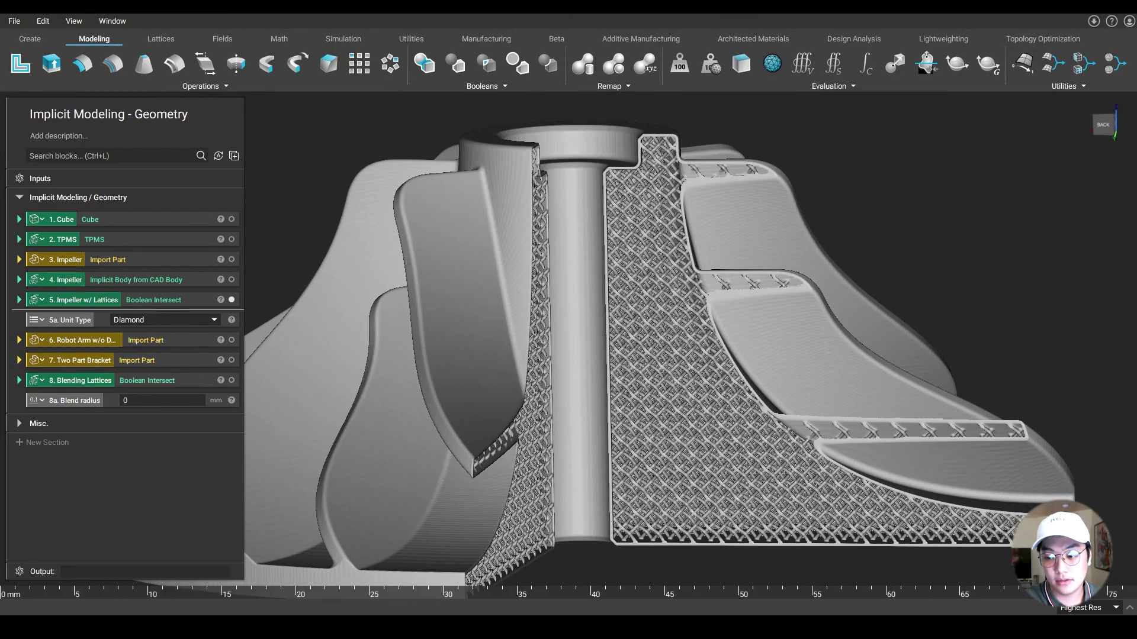
middle_click_drag(996, 247, 532, 388)
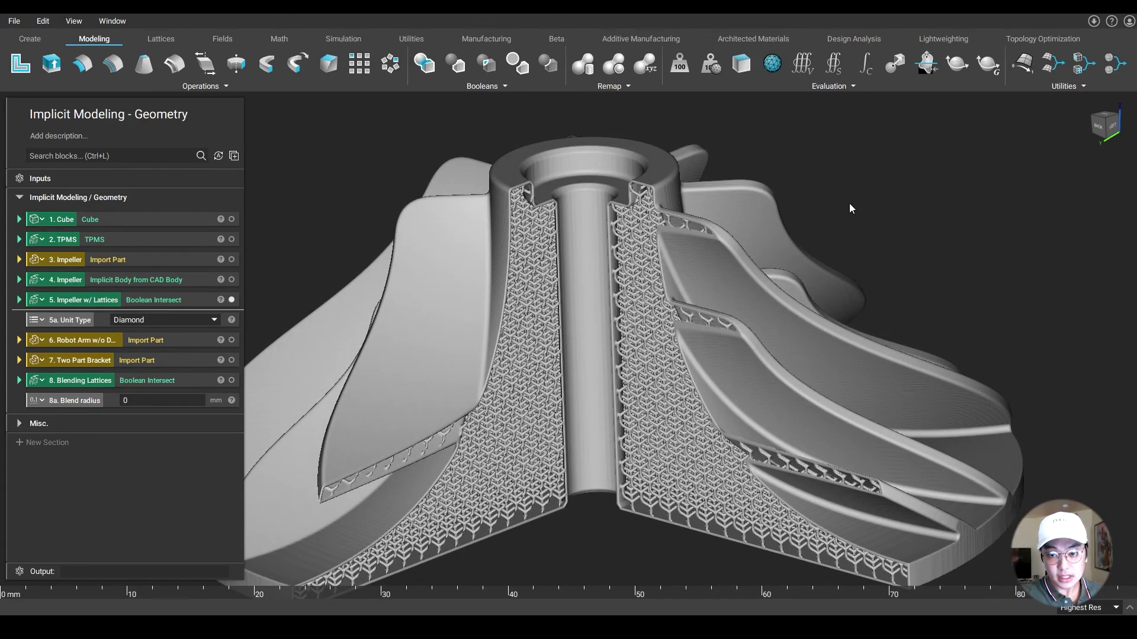
Step: Show the implicit impeller body's distance field in the Field Viewer and lower the field plane to a Z center of about 22.94
left_click(138, 280)
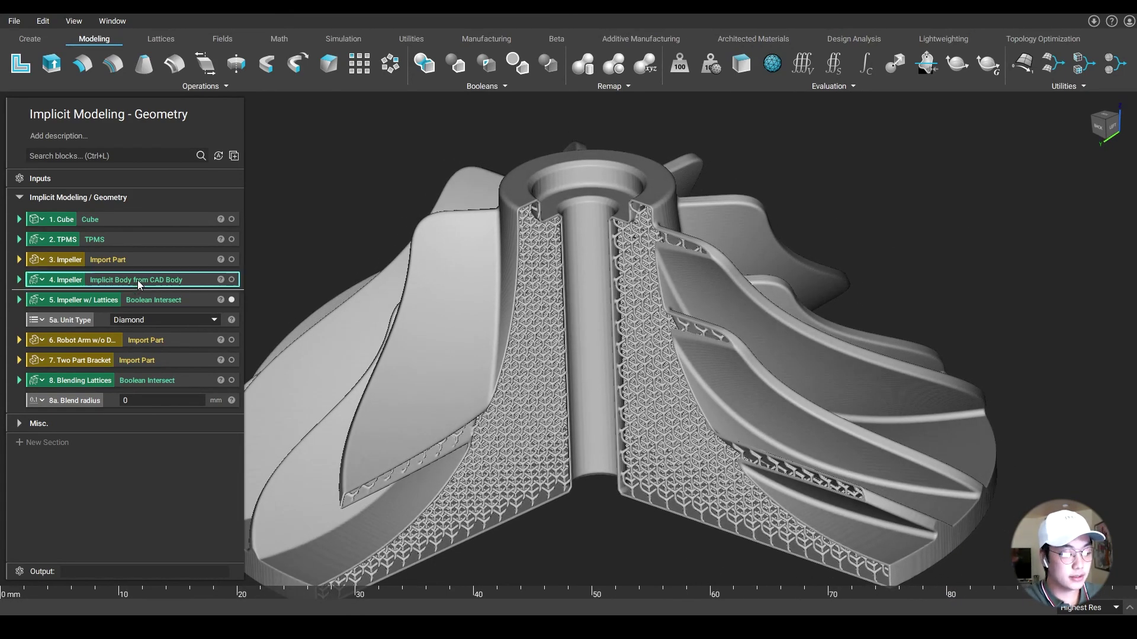
key("f")
scroll(604, 302, "down", 2)
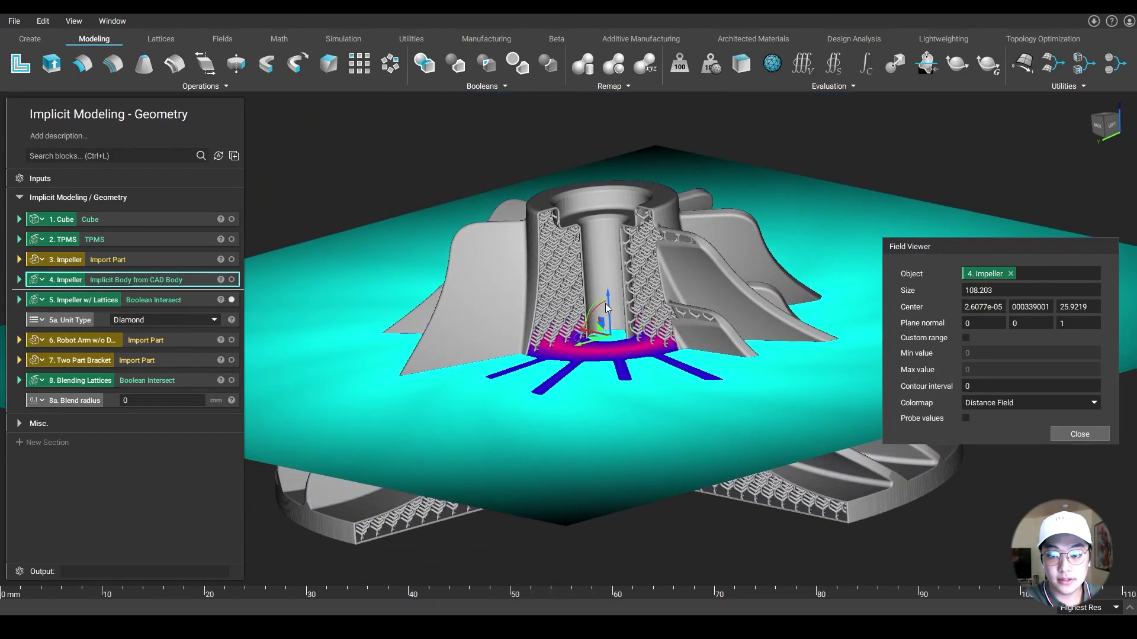
left_click_drag(609, 295, 615, 325)
scroll(615, 324, "up", 3)
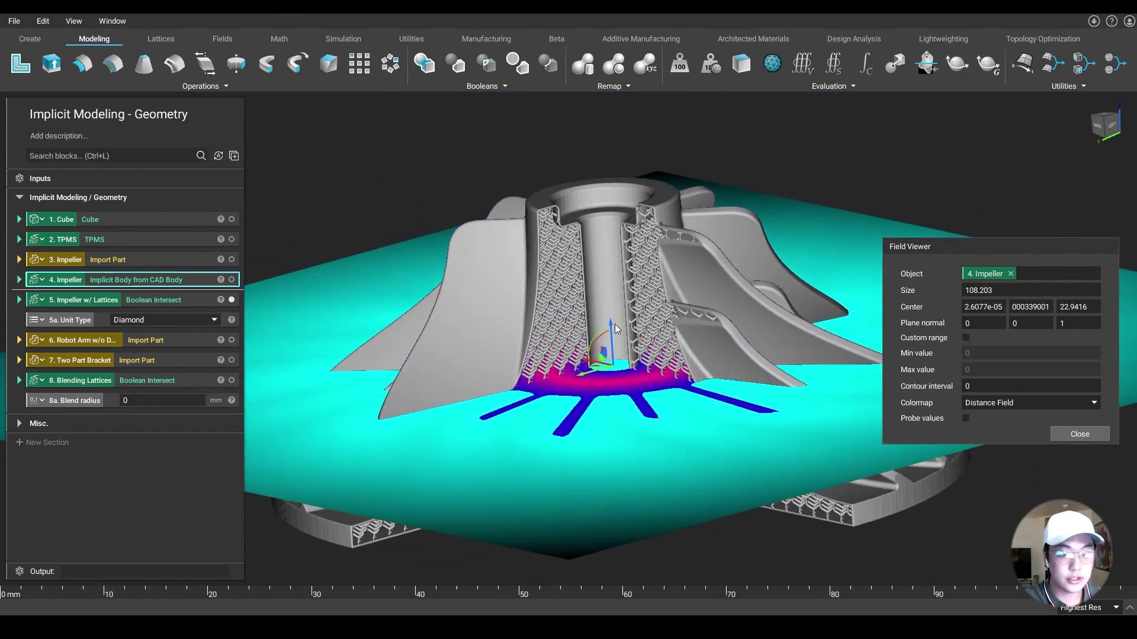
scroll(773, 376, "up", 3)
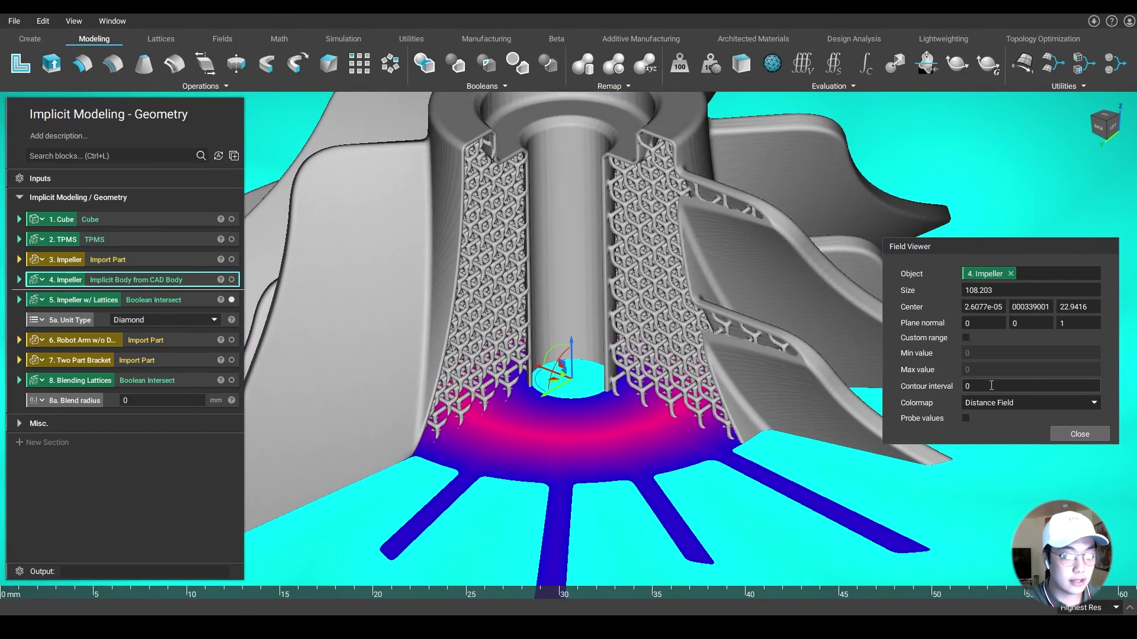
Step: Set the field's contour interval to 0.2 and examine the distance contours around the impeller's bore, lattice and blades
left_click(991, 386)
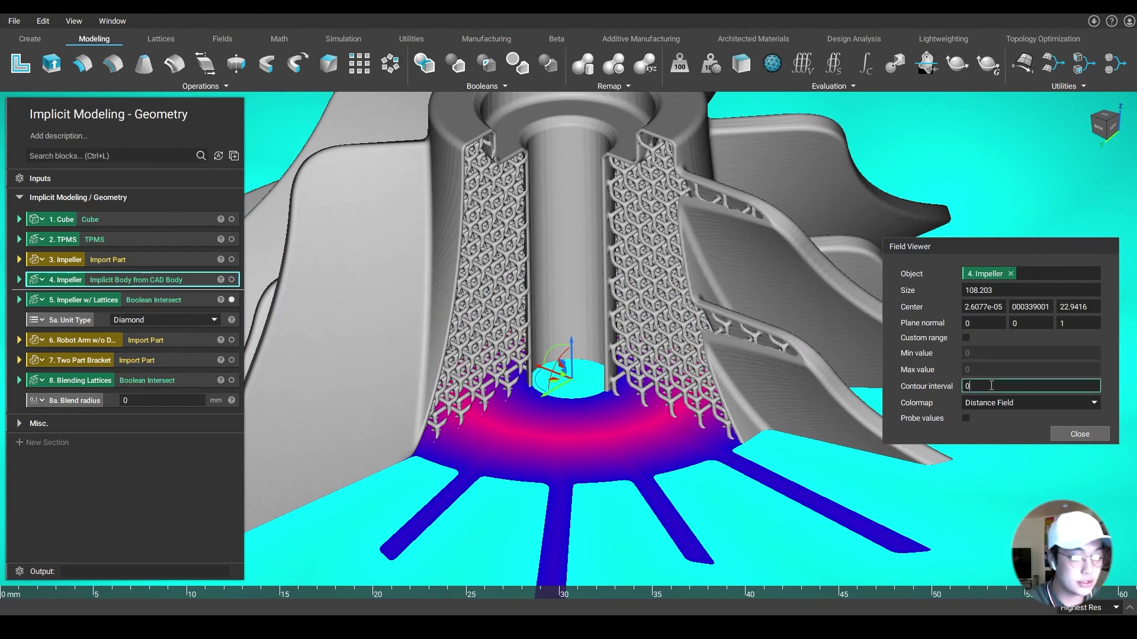
type(".2")
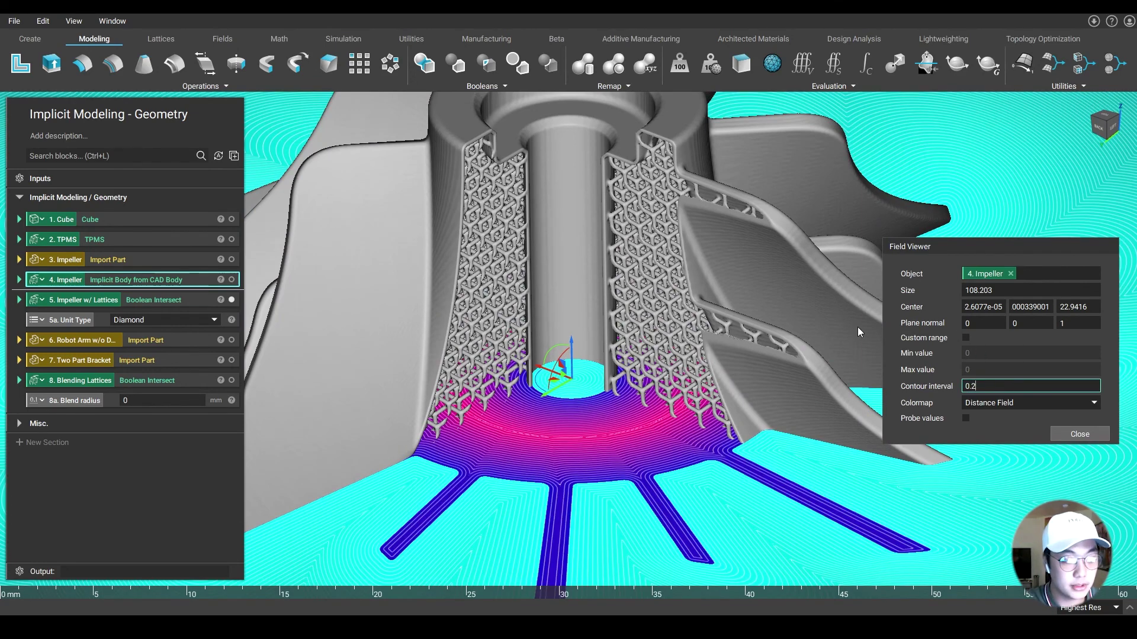
scroll(772, 292, "up", 2)
right_click_drag(769, 286, 755, 311)
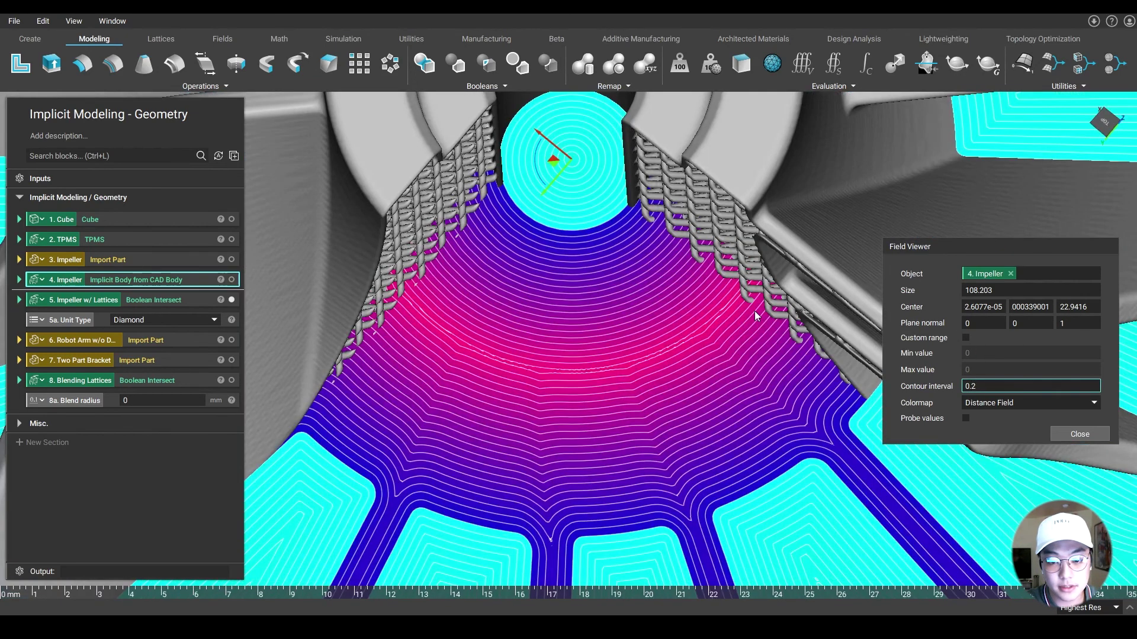
scroll(563, 446, "up", 1)
scroll(646, 417, "up", 1)
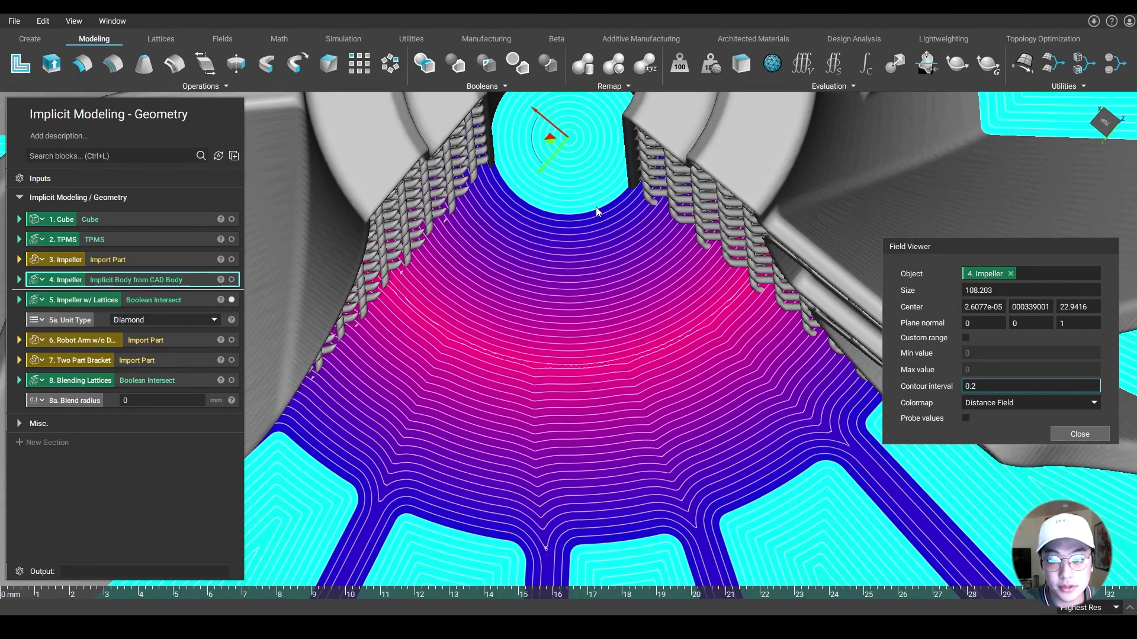
right_click_drag(595, 237, 636, 276)
scroll(656, 296, "up", 3)
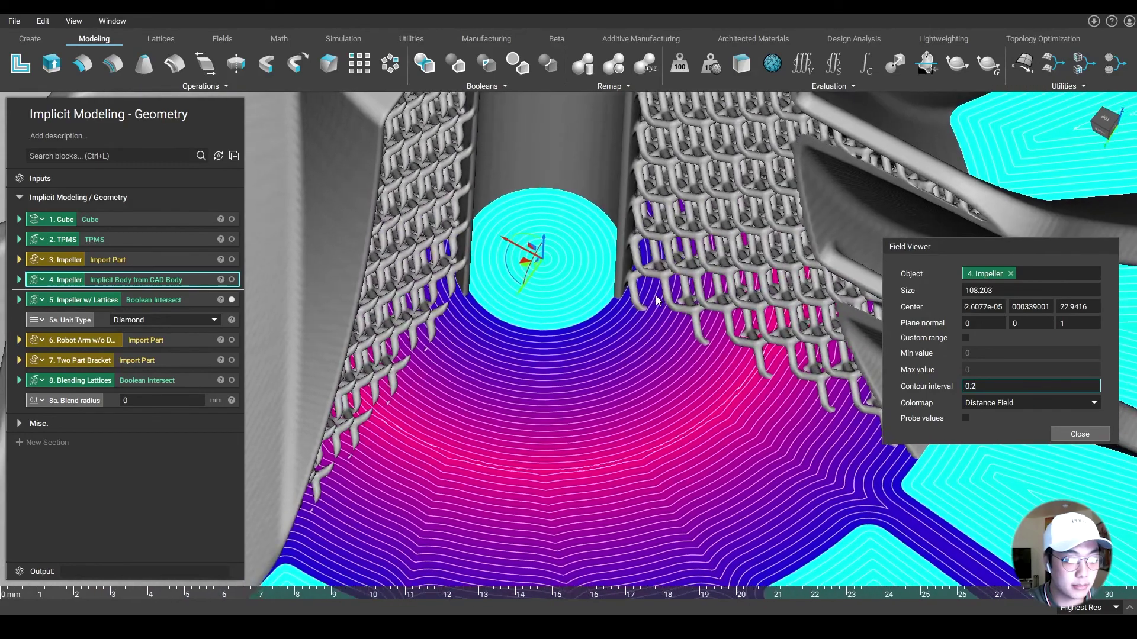
right_click_drag(670, 336, 596, 284)
scroll(586, 280, "up", 2)
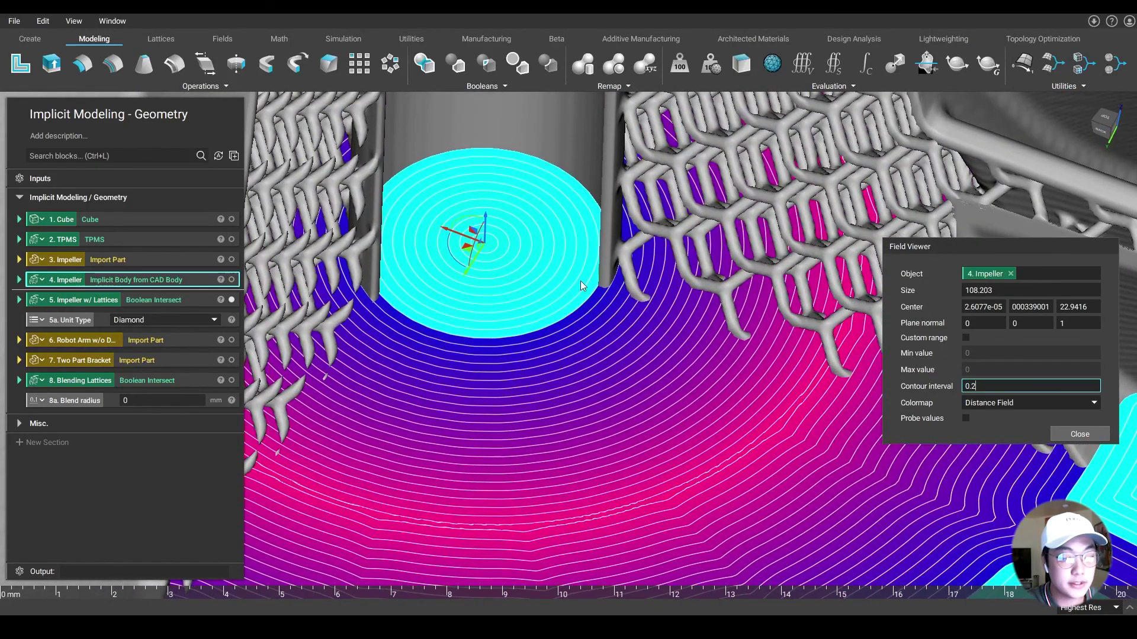
scroll(577, 302, "down", 5)
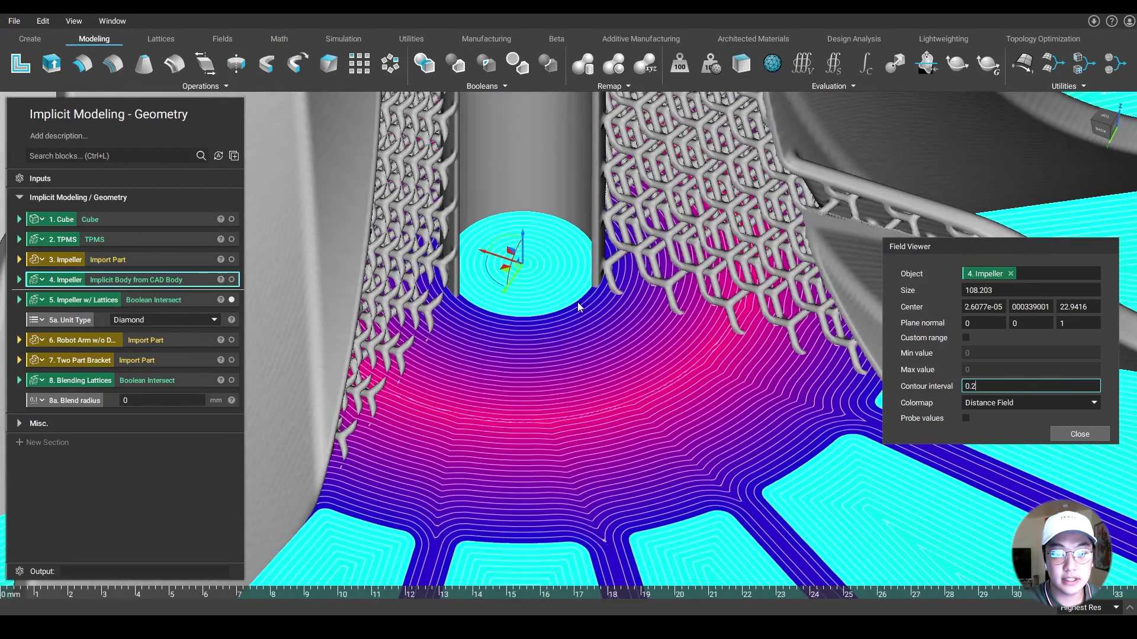
scroll(673, 275, "down", 4)
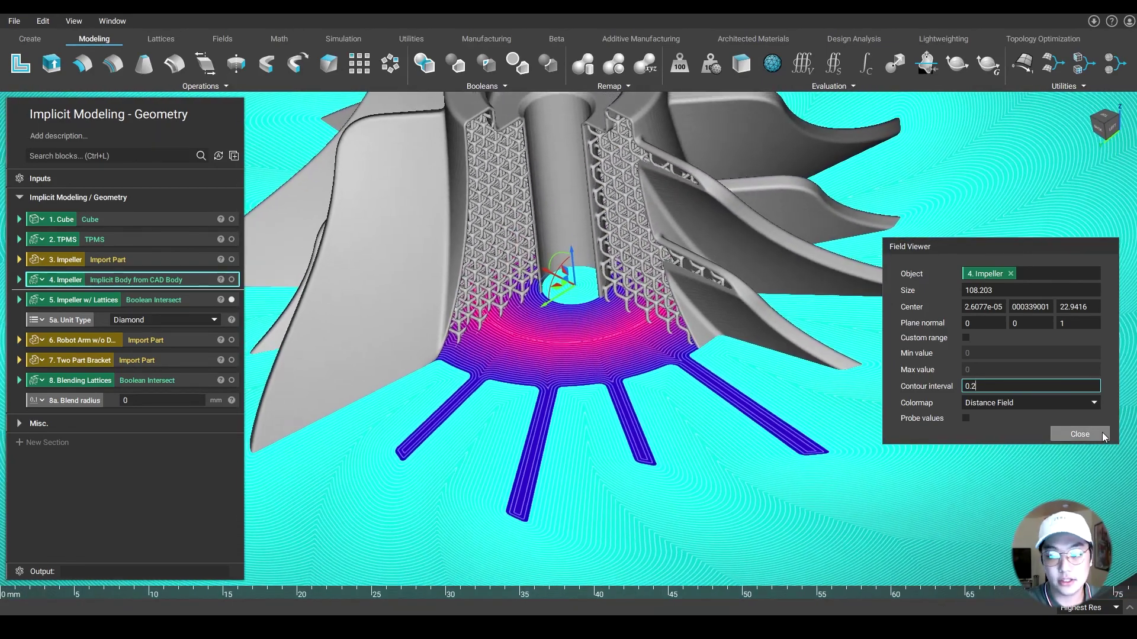
Step: Close the Field Viewer and inspect the lattice in the impeller's cutaway section up close
left_click(1102, 433)
right_click_drag(625, 442, 514, 316)
scroll(521, 335, "up", 1)
scroll(529, 359, "down", 1)
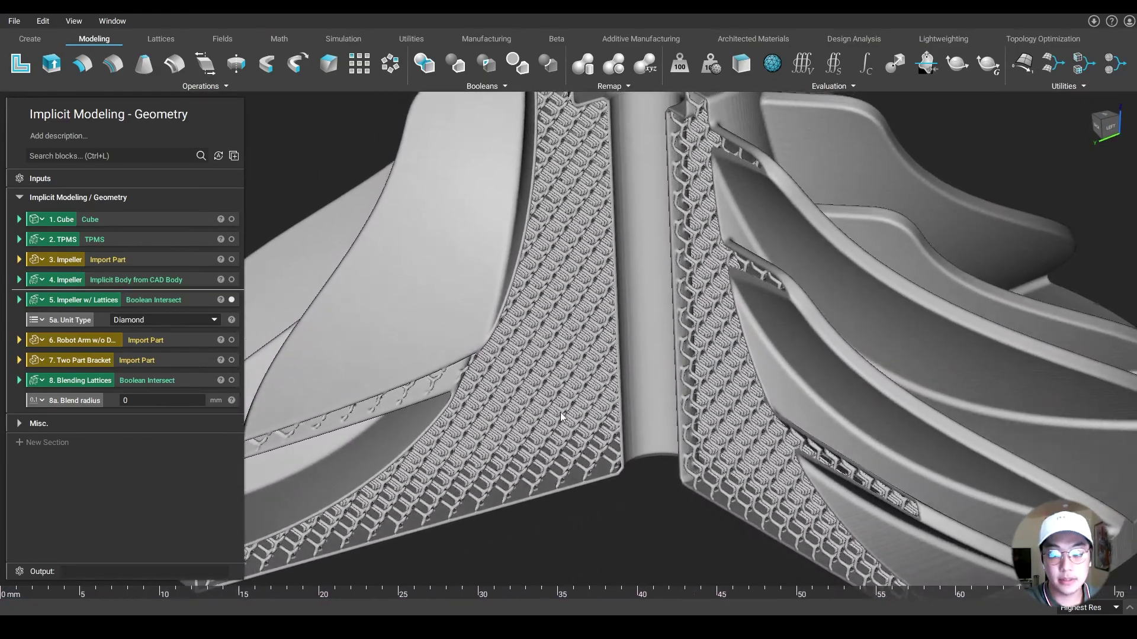
mouse_move(605, 489)
right_mouse_down()
mouse_move(629, 490)
mouse_move(609, 491)
right_mouse_up()
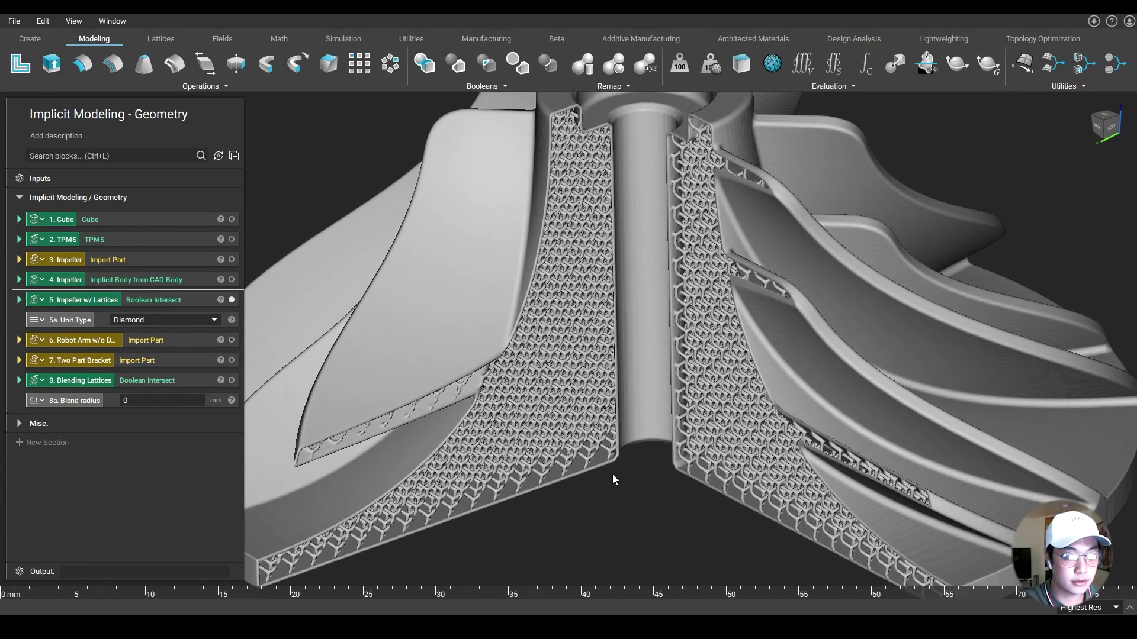
Step: Change the impeller lattice's unit type to Body centered cubic and examine the new lattice in the cutaway section
right_click_drag(612, 474, 682, 483)
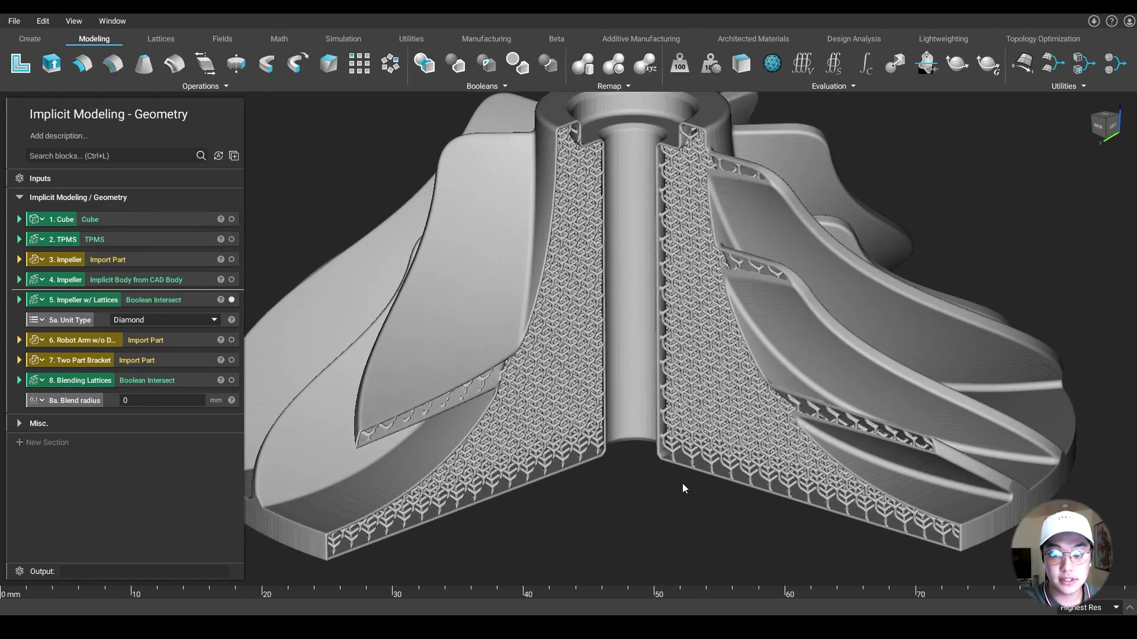
right_click_drag(680, 489, 397, 299)
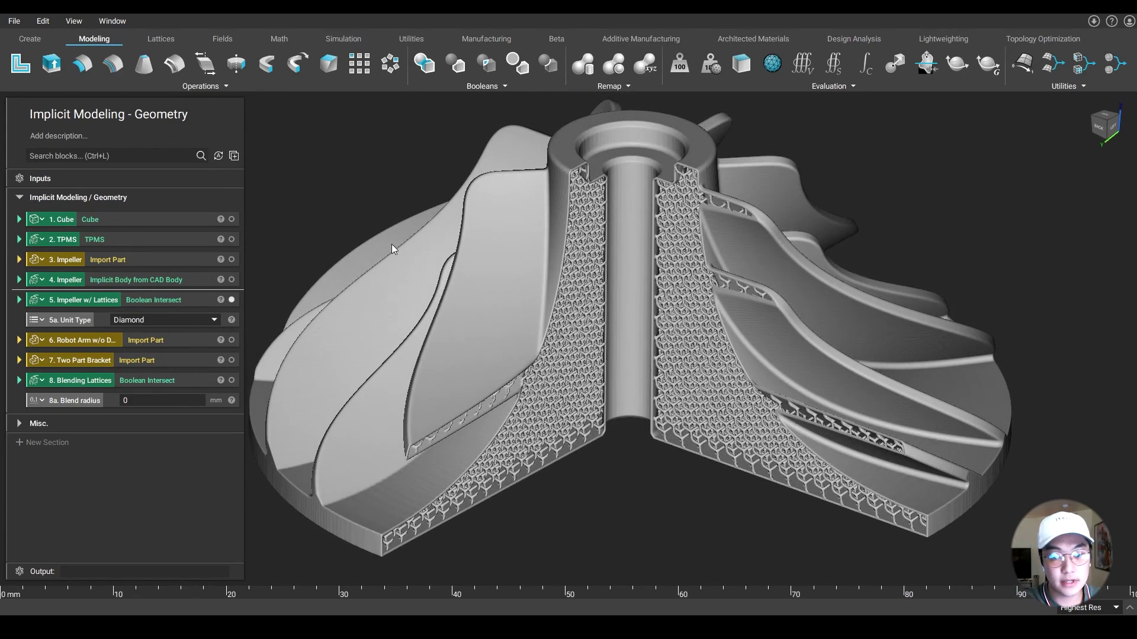
right_click_drag(392, 244, 223, 345)
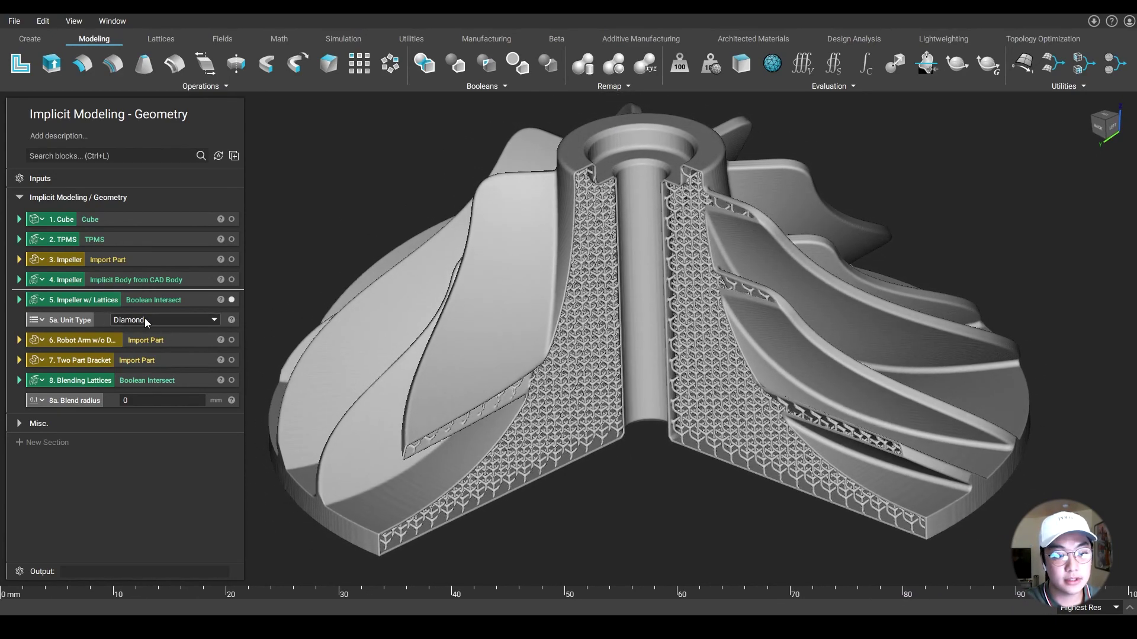
left_click(182, 318)
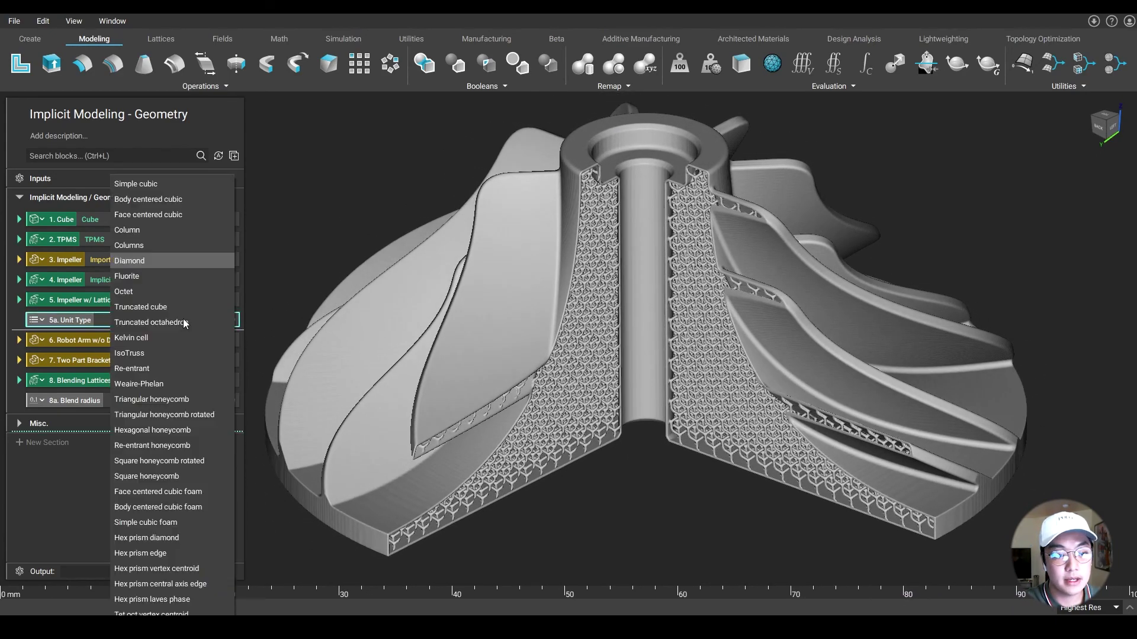
left_click(202, 202)
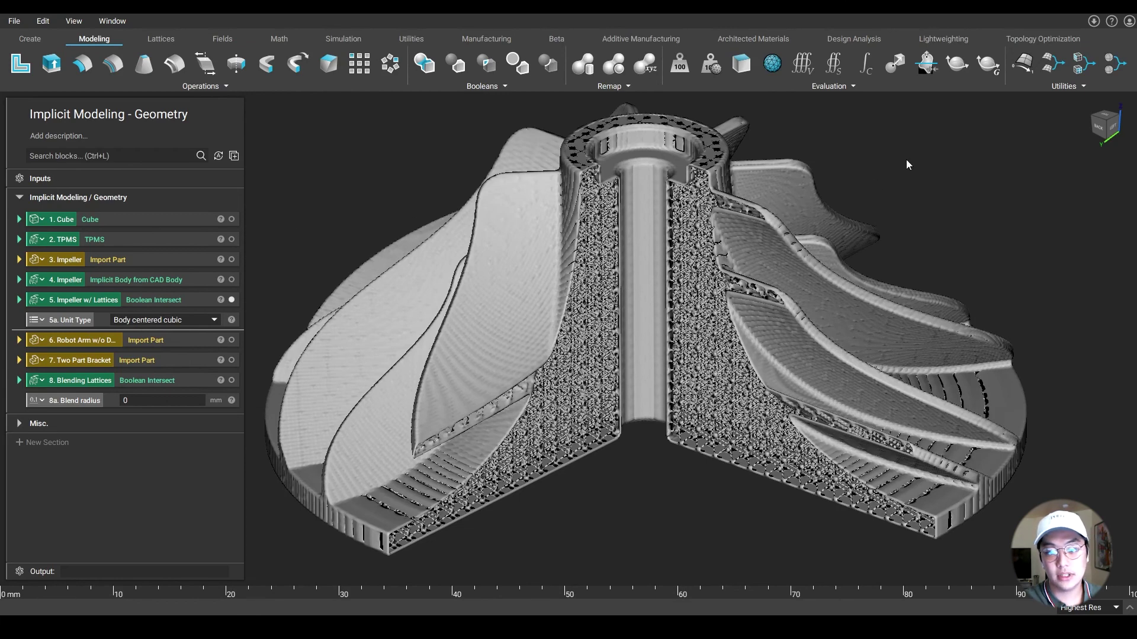
right_click_drag(912, 218, 925, 207)
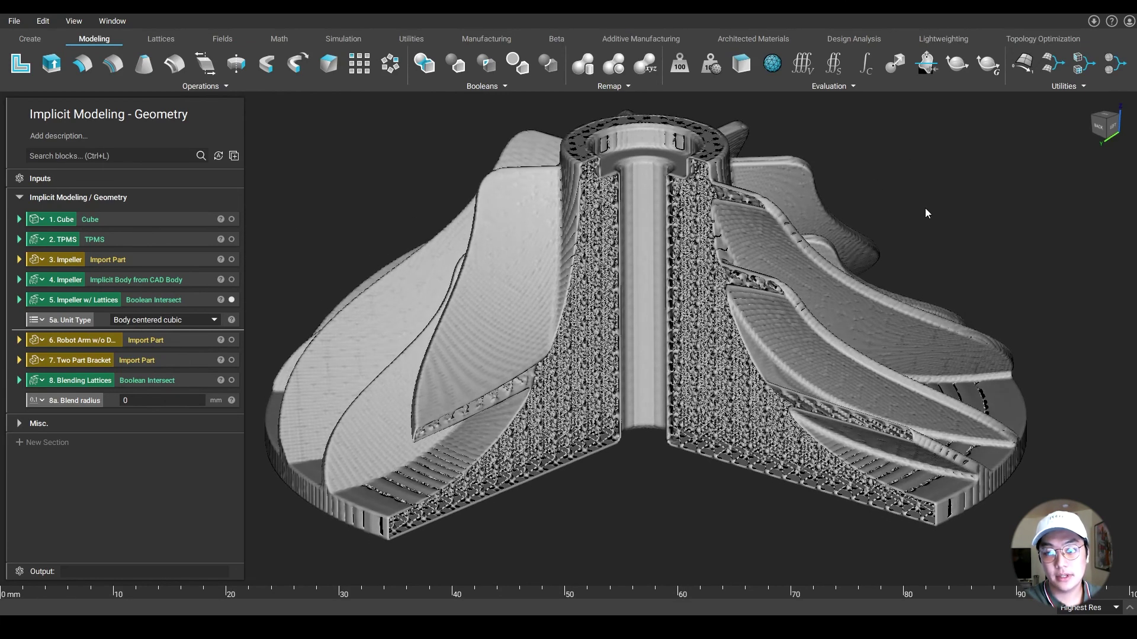
right_click_drag(622, 464, 698, 494)
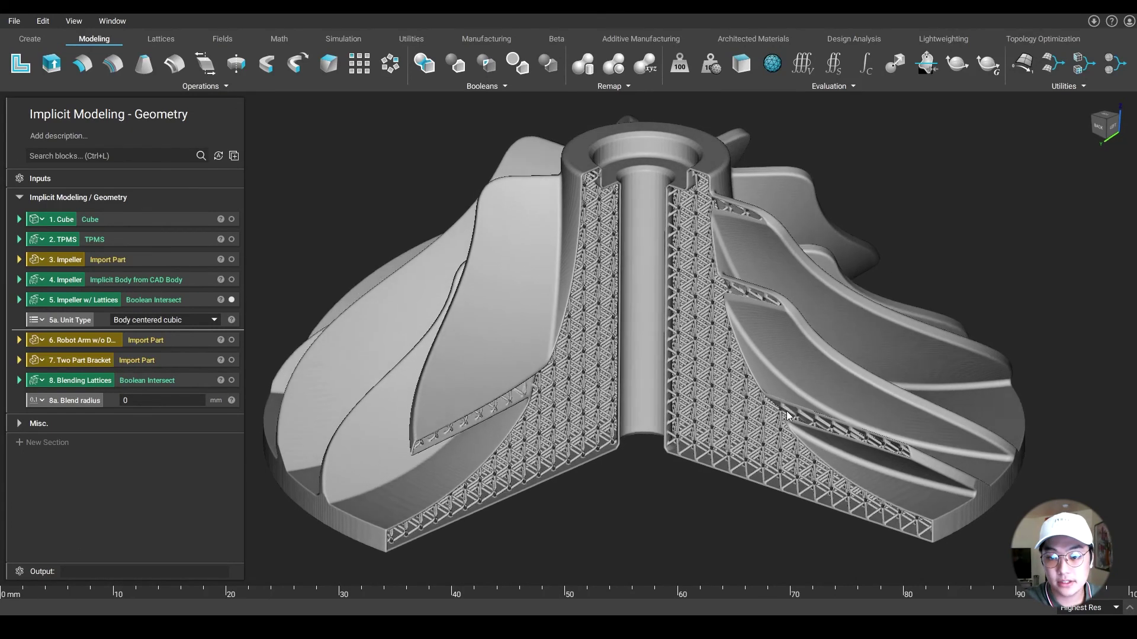
right_click_drag(759, 447, 588, 439)
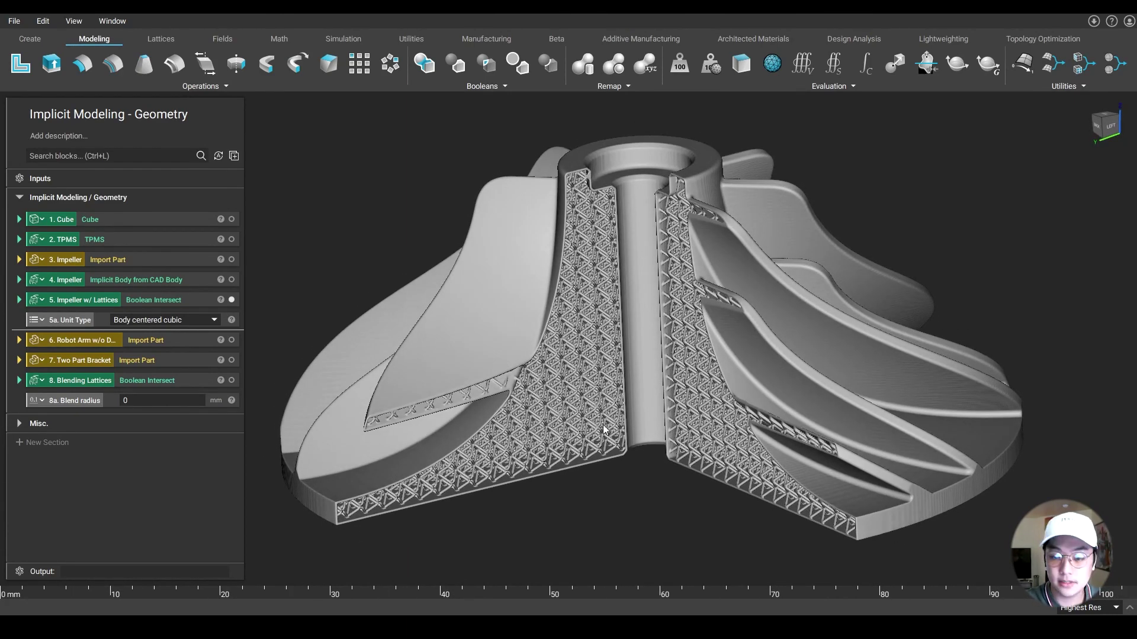
right_click_drag(612, 418, 713, 502)
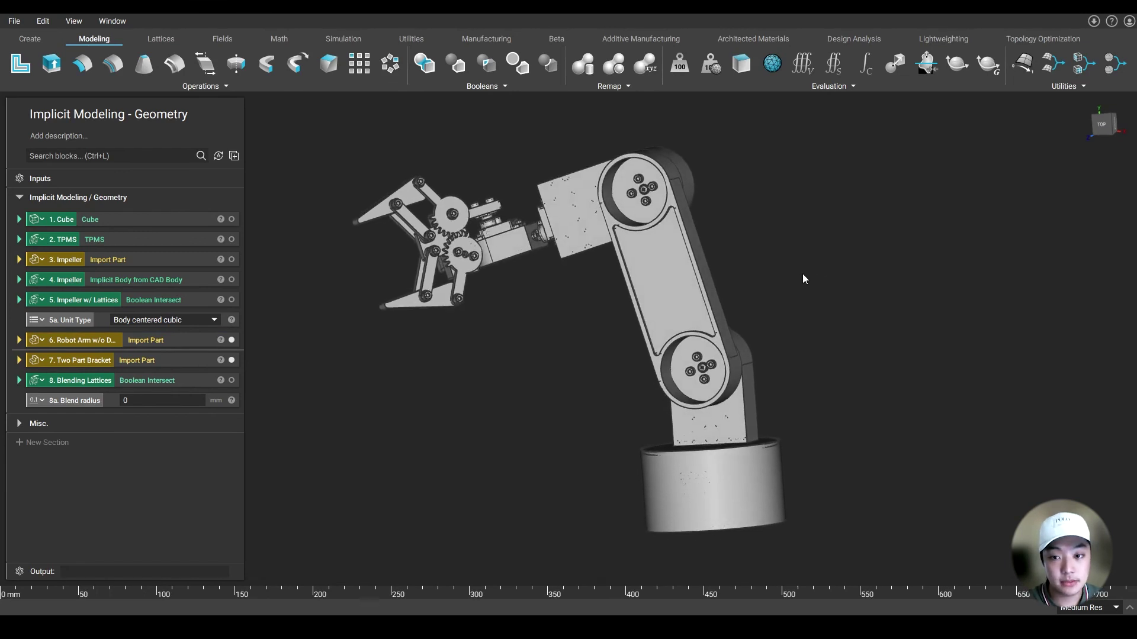
Step: Inspect the robot arm's upper link and isolate the Two Part Bracket import for viewing
left_click(666, 308)
middle_click_drag(665, 308, 646, 258)
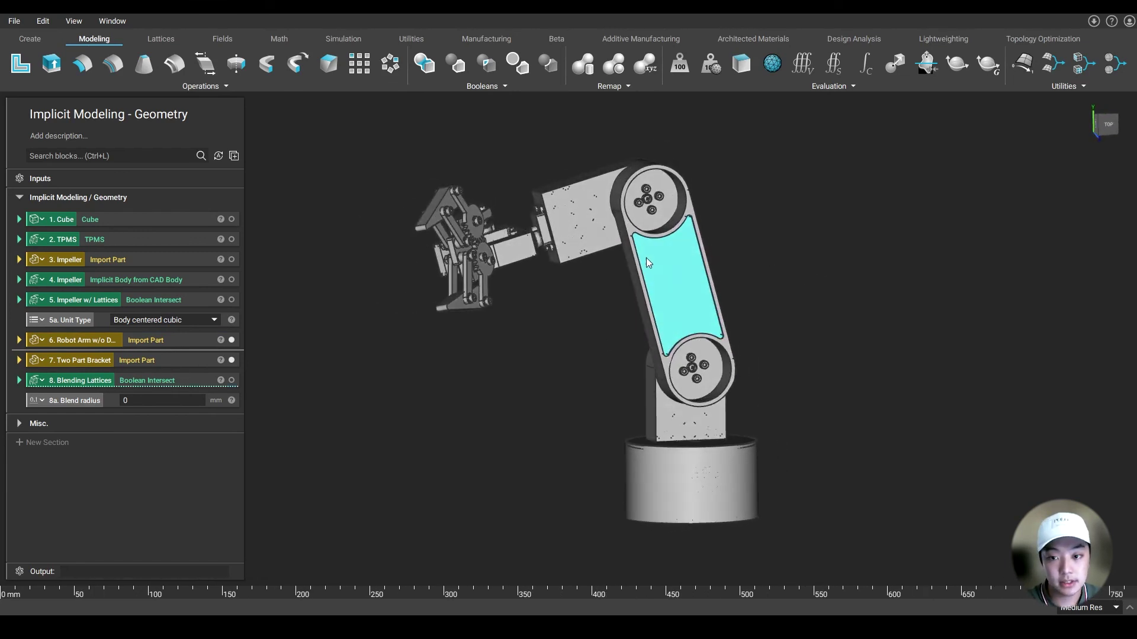
left_click(190, 355)
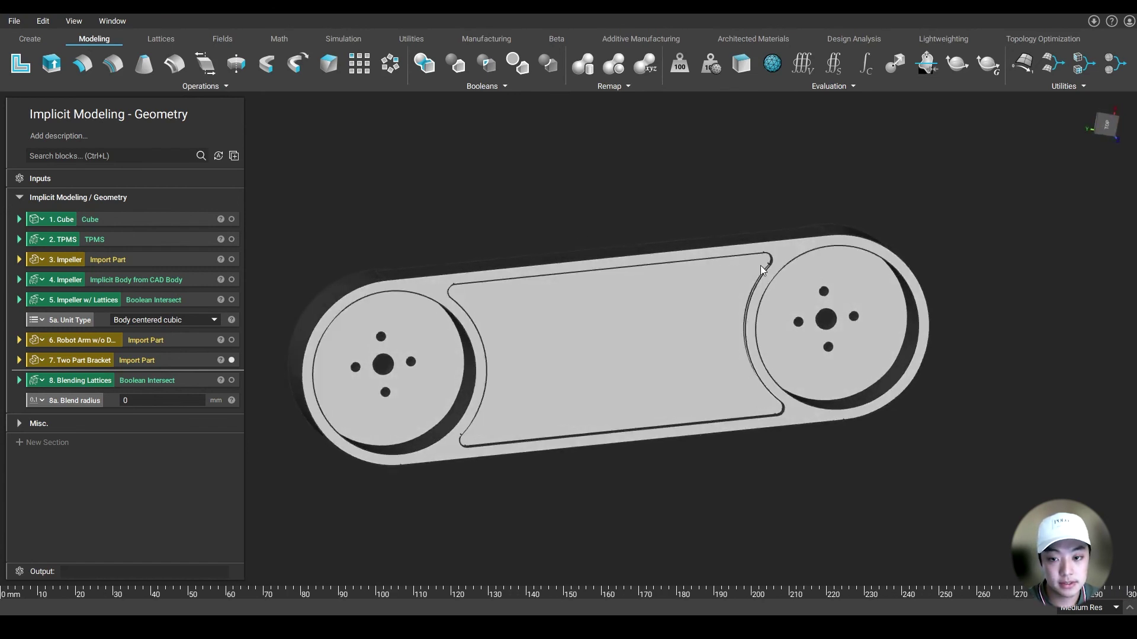
right_click_drag(631, 187, 623, 191)
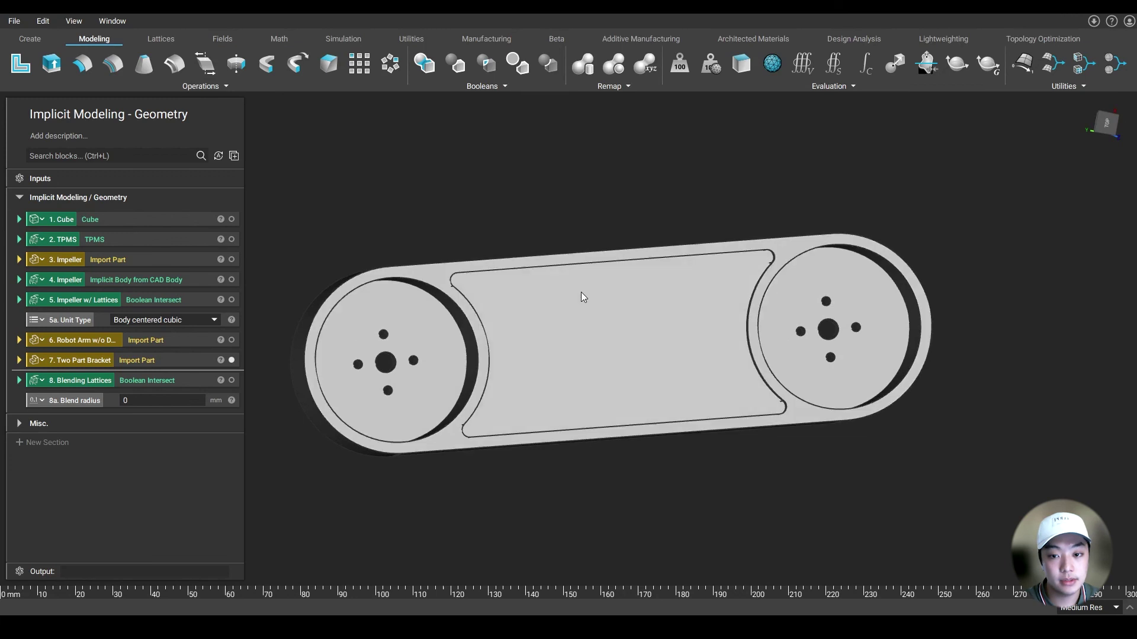
Step: Isolate the Blending Lattices block and examine how the bracket's lattice meets the surrounding frame
left_click(183, 385)
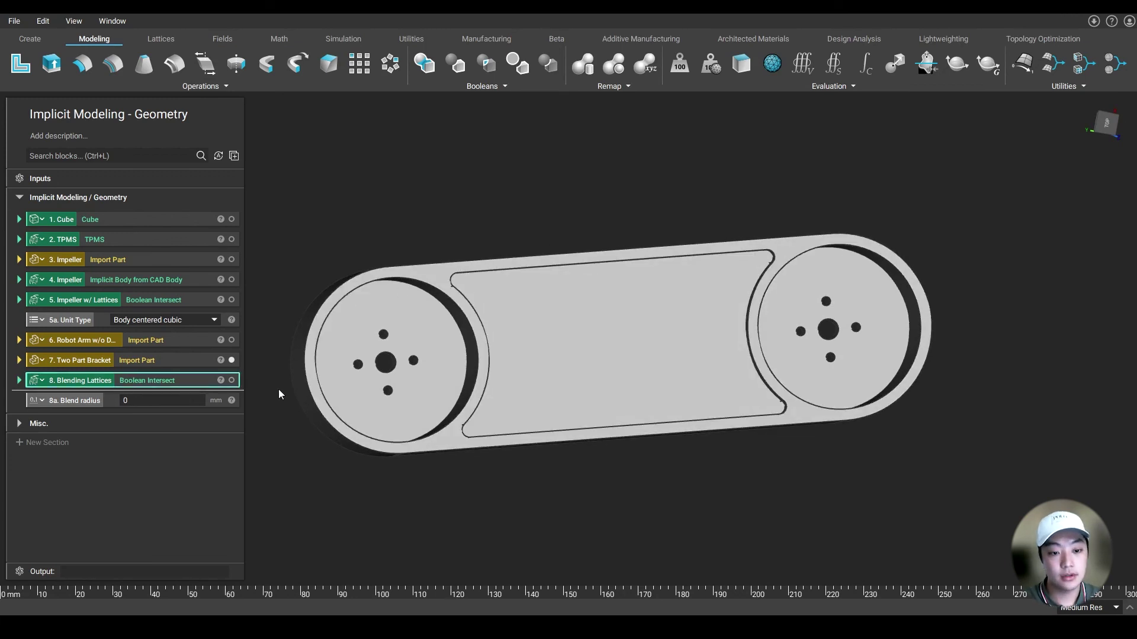
key("i")
left_click(395, 470)
right_click_drag(635, 463, 747, 473)
scroll(477, 327, "up", 1)
mouse_move(477, 326)
right_mouse_down()
mouse_move(530, 301)
mouse_move(599, 175)
mouse_move(531, 292)
mouse_move(489, 330)
right_mouse_up()
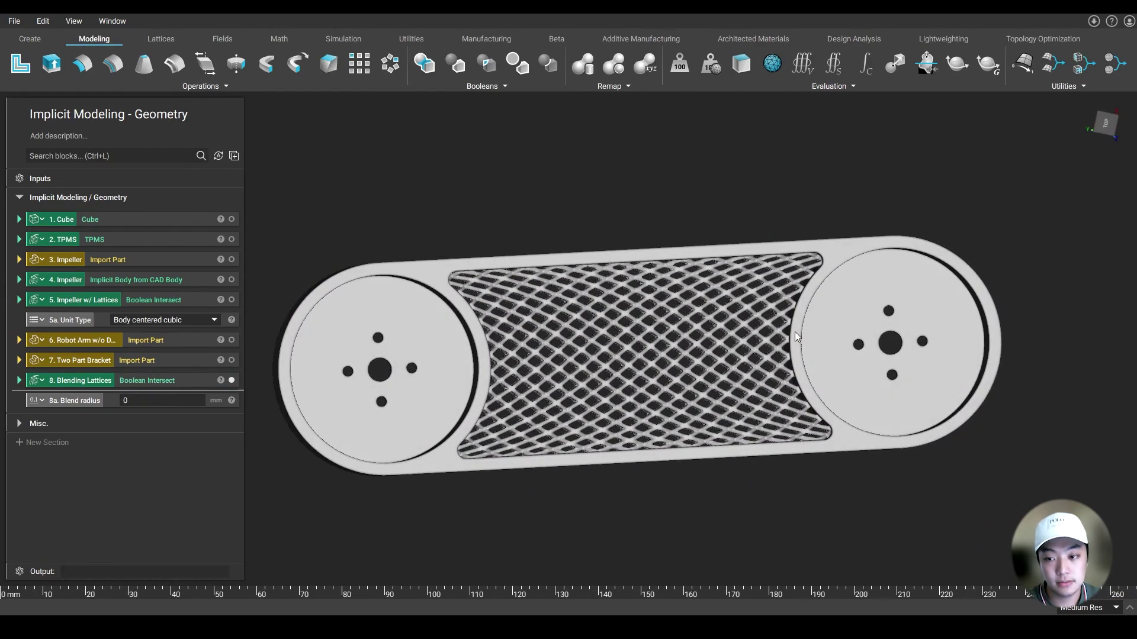
right_click_drag(795, 332, 798, 415)
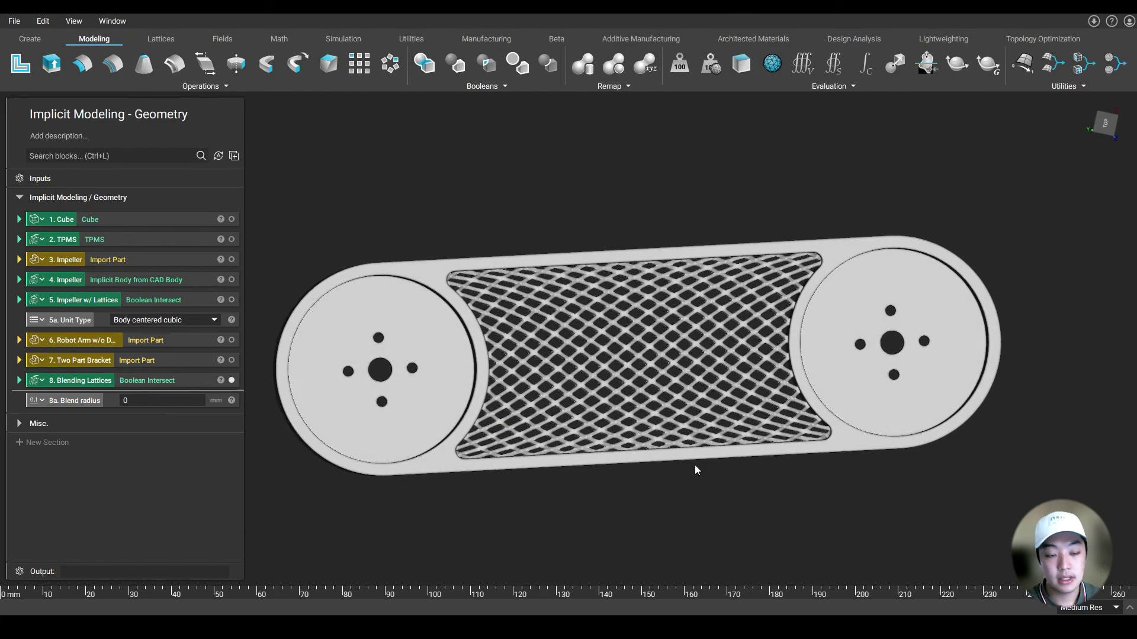
right_click_drag(589, 324, 580, 217)
scroll(581, 218, "up", 3)
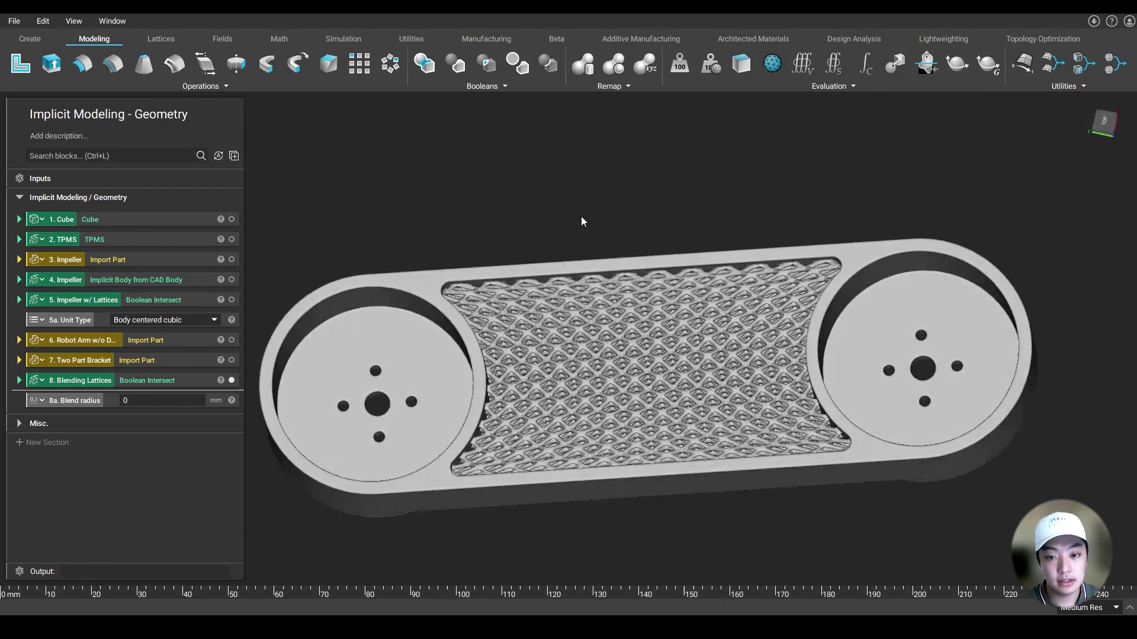
scroll(566, 211, "down", 2)
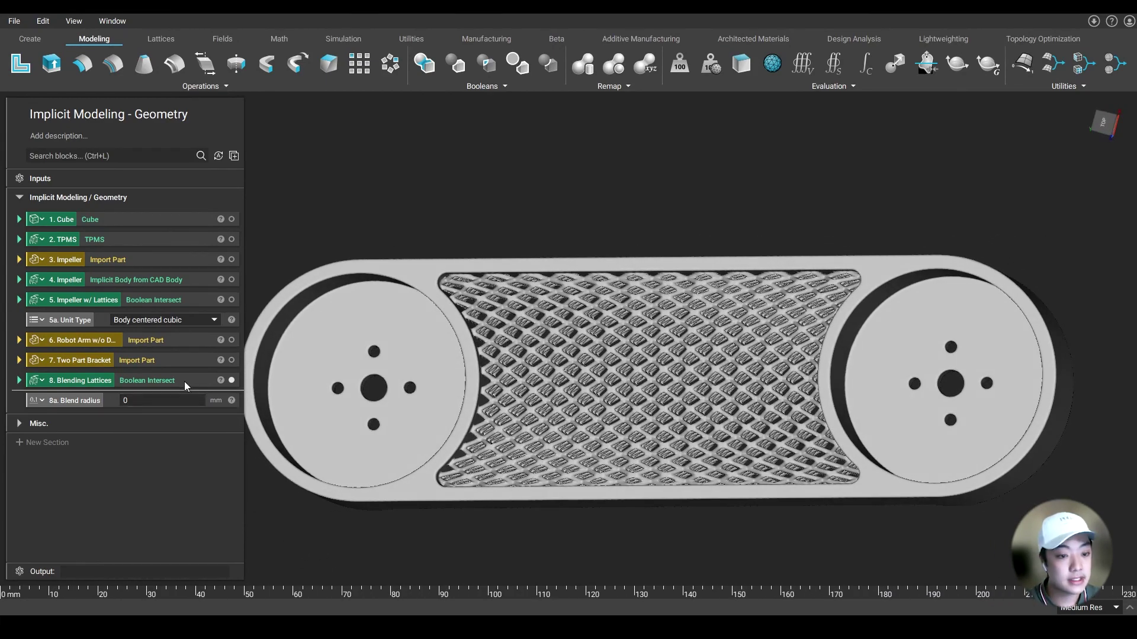
Step: Set the bracket lattice's blend radius to 2 mm and inspect the transition between lattice and frame
left_click(178, 400)
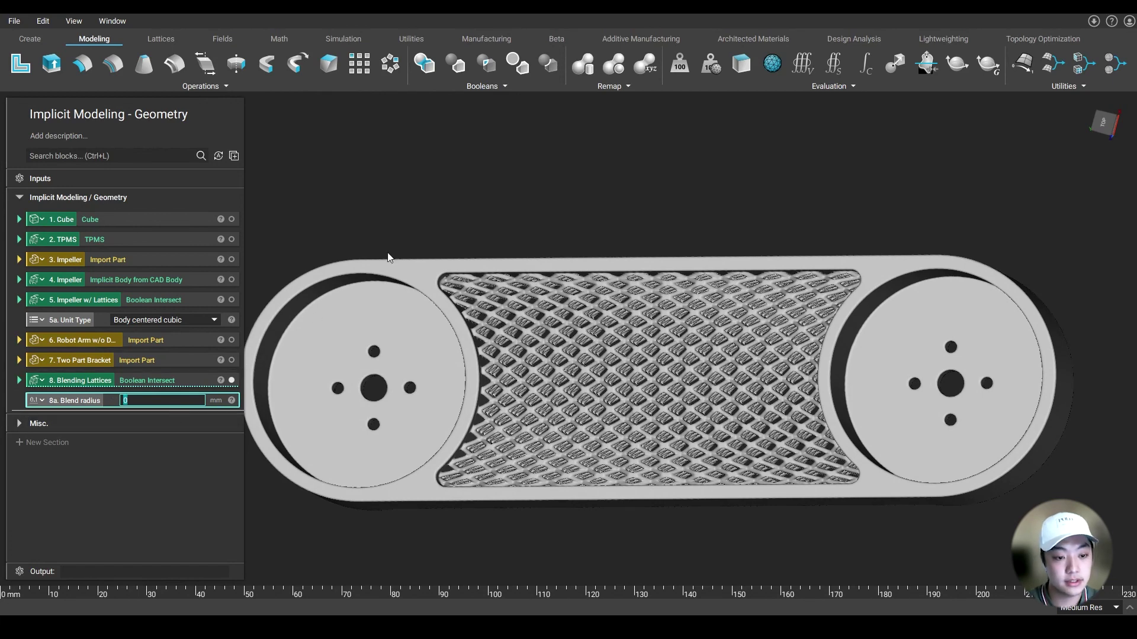
type("2")
key("Return")
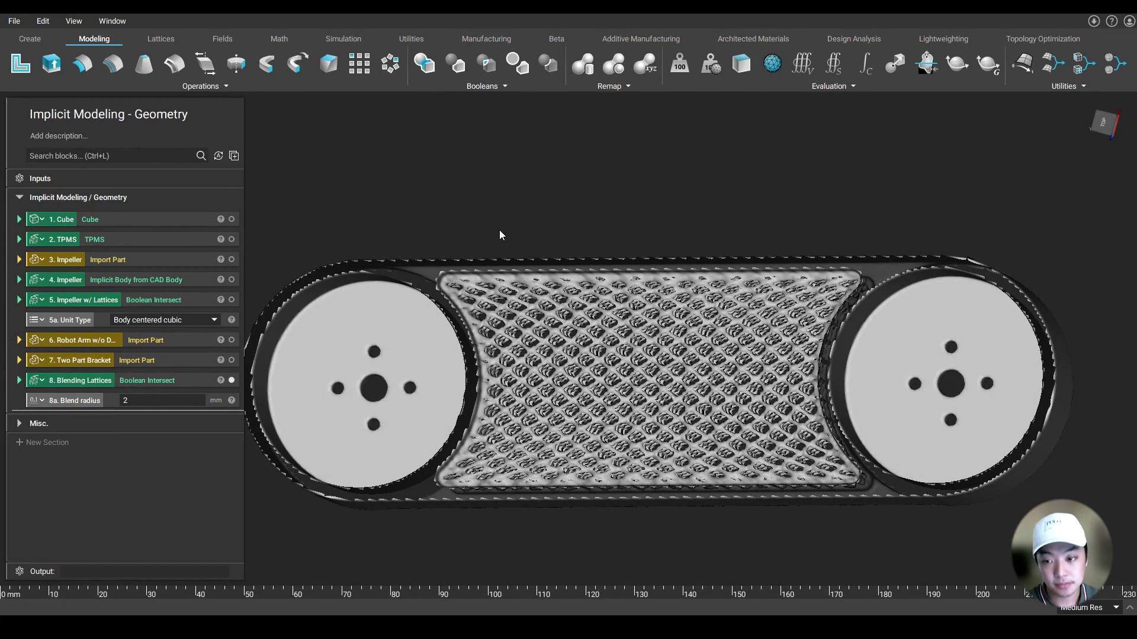
scroll(501, 215, "up", 3)
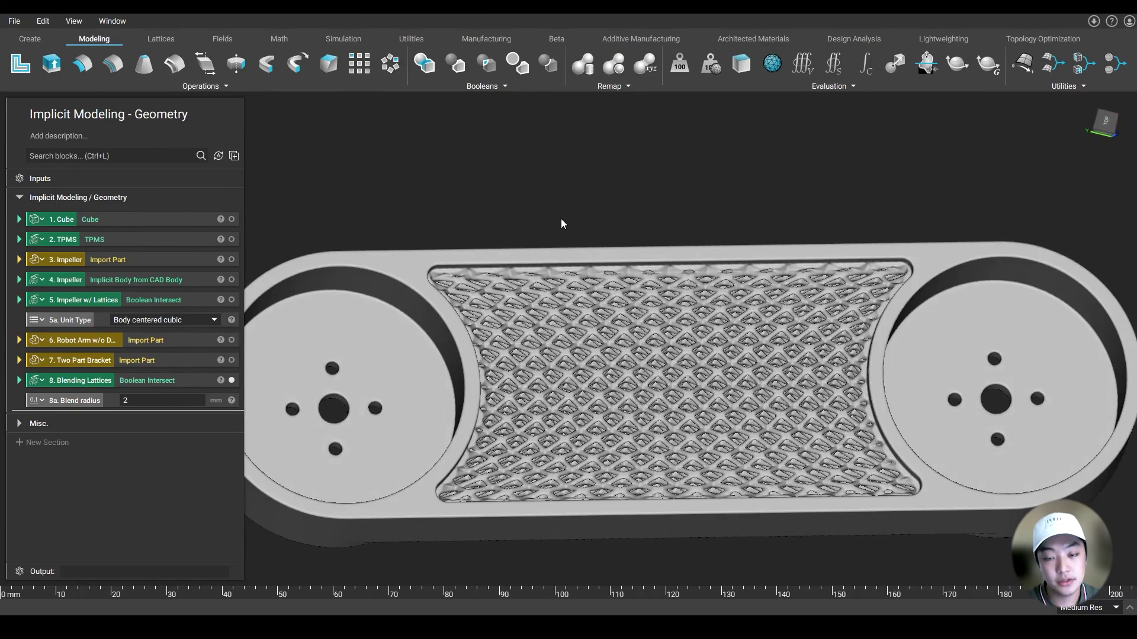
right_click_drag(576, 265, 580, 204)
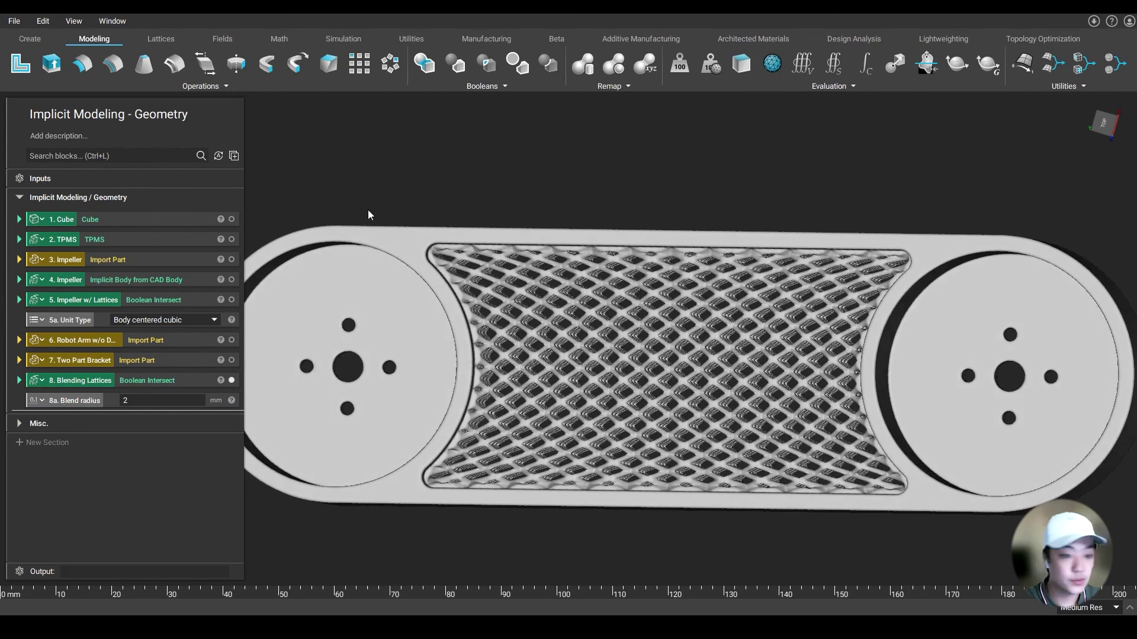
Step: Set the bracket lattice's blend radius to 22 mm and inspect the blended middle region from several angles
double_click(165, 400)
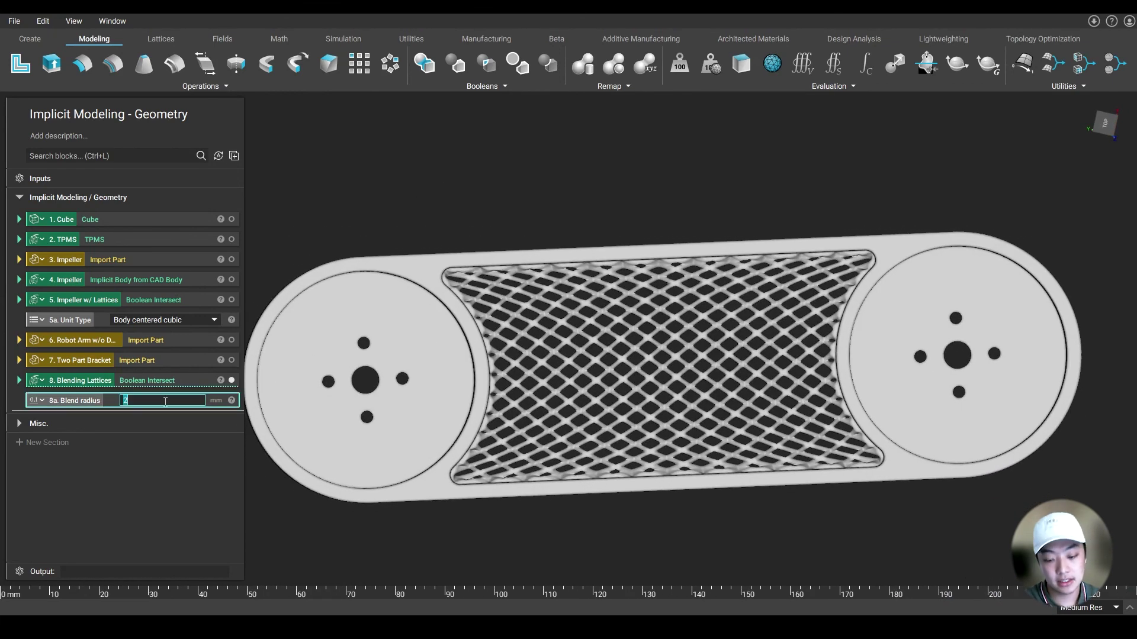
type("22")
key("Return")
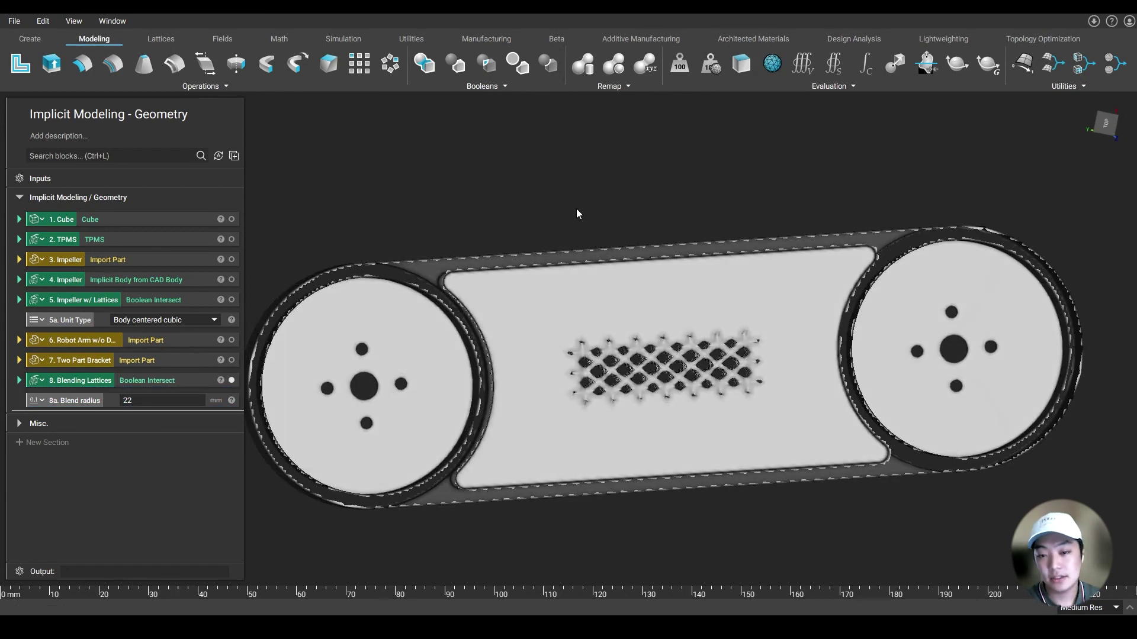
scroll(632, 213, "up", 2)
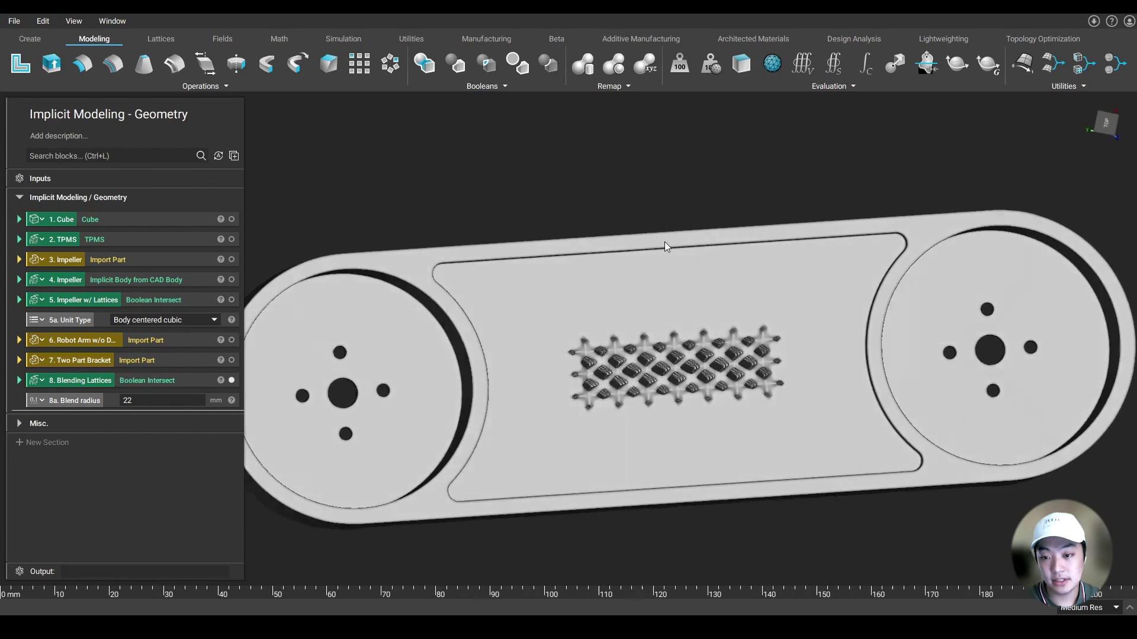
right_click_drag(794, 524, 842, 542)
right_click_drag(629, 328, 663, 312)
scroll(656, 218, "down", 1)
right_click_drag(844, 554, 850, 516)
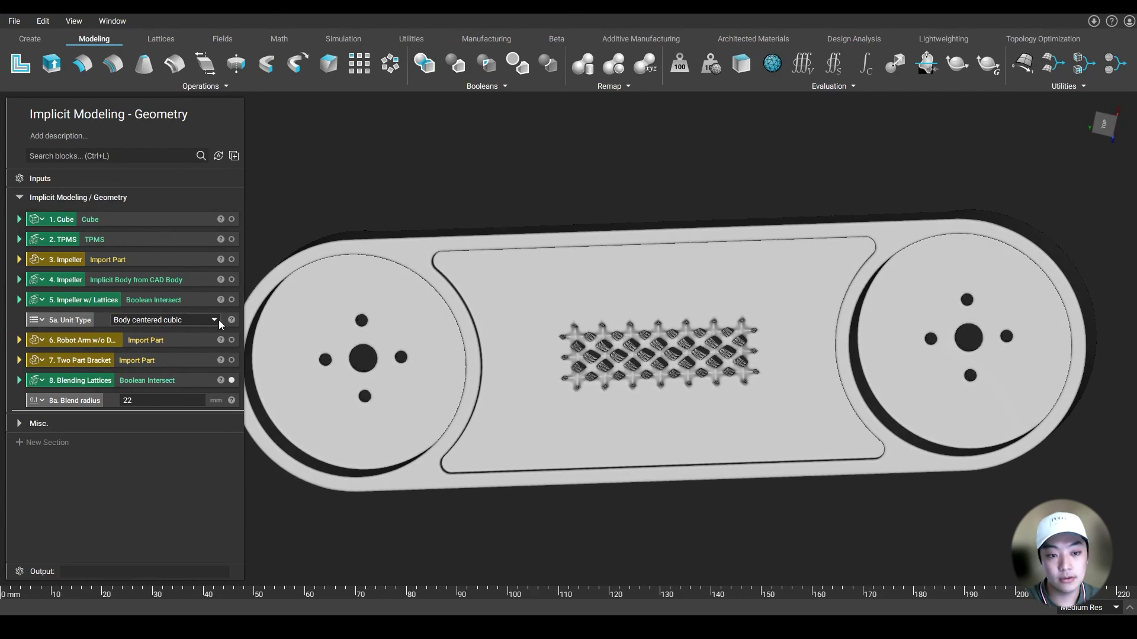
Step: Set the bracket lattice's blend radius to 30 mm
left_click(190, 399)
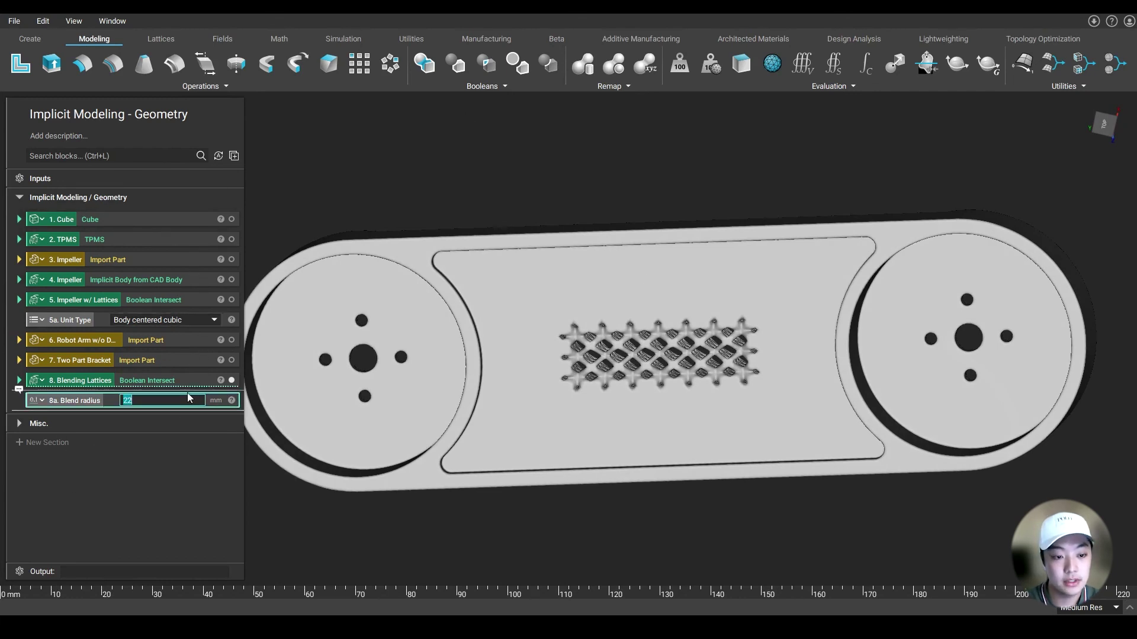
type("30")
key("Return")
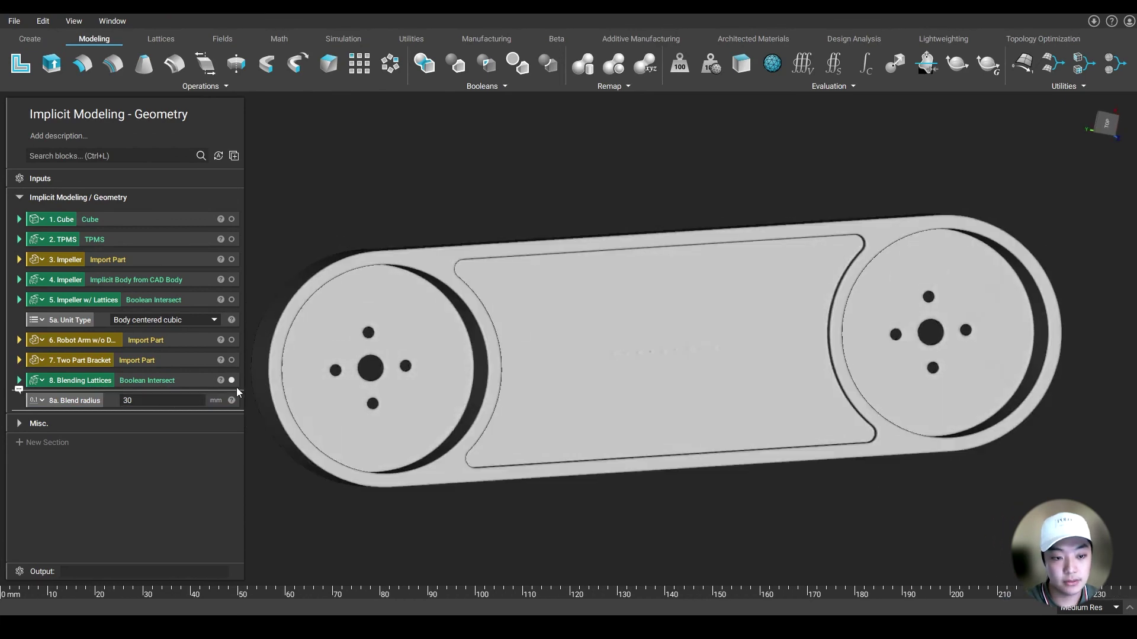
Step: Set the bracket lattice's blend radius to 10 mm and examine the blended lattice from several angles
left_click(178, 400)
type("10")
key("Return")
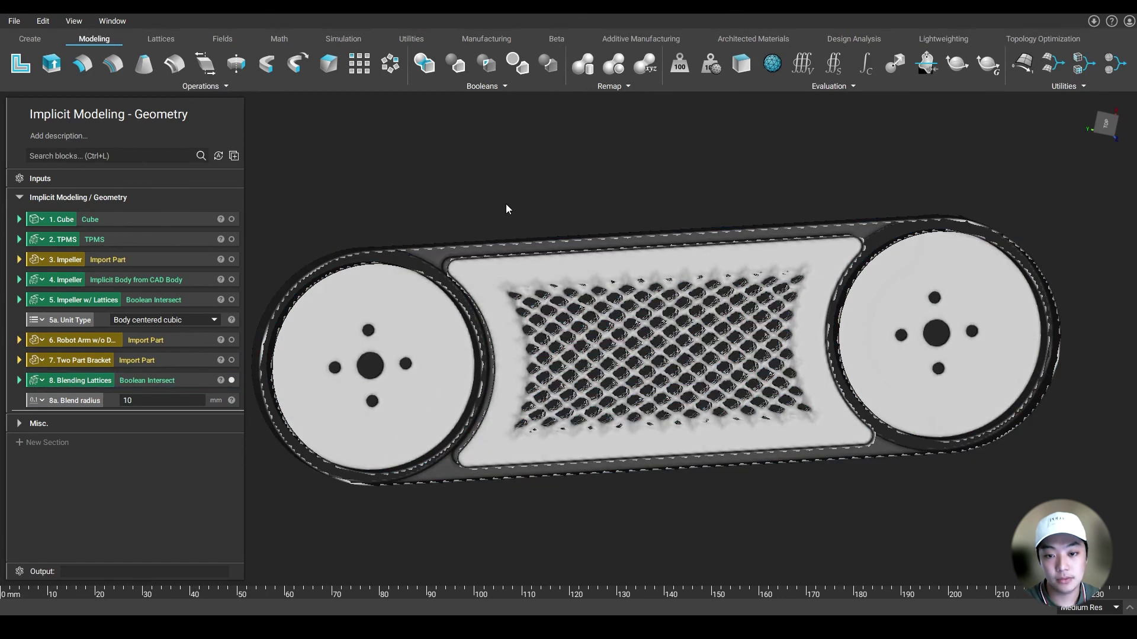
right_click_drag(506, 204, 432, 448)
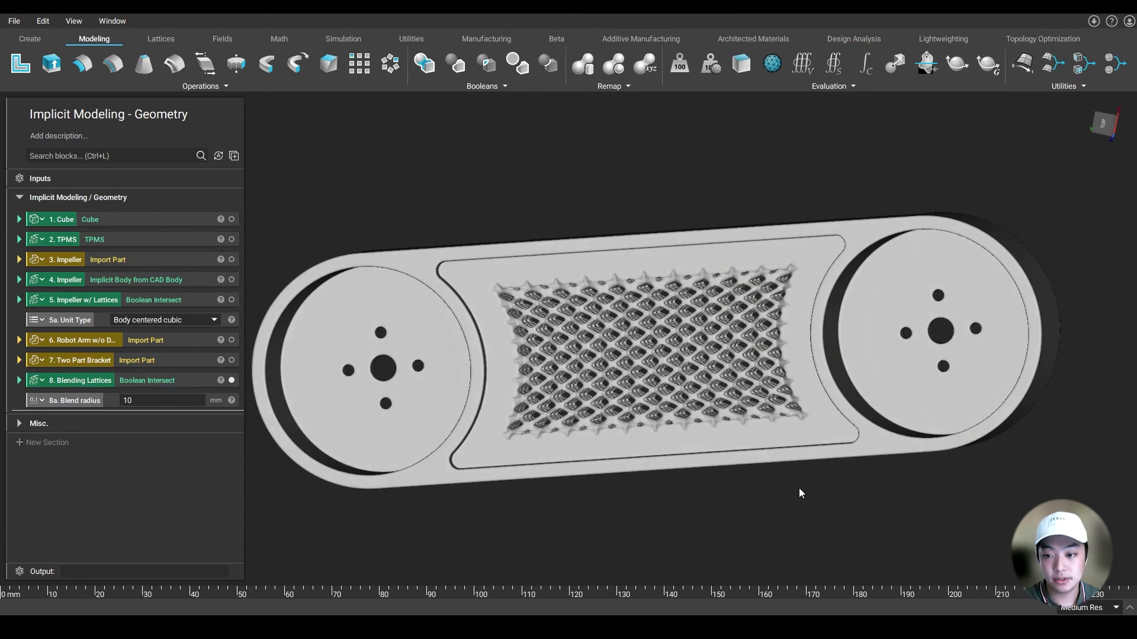
mouse_move(798, 487)
right_mouse_down()
mouse_move(541, 378)
mouse_move(719, 403)
mouse_move(781, 505)
mouse_move(800, 502)
right_mouse_up()
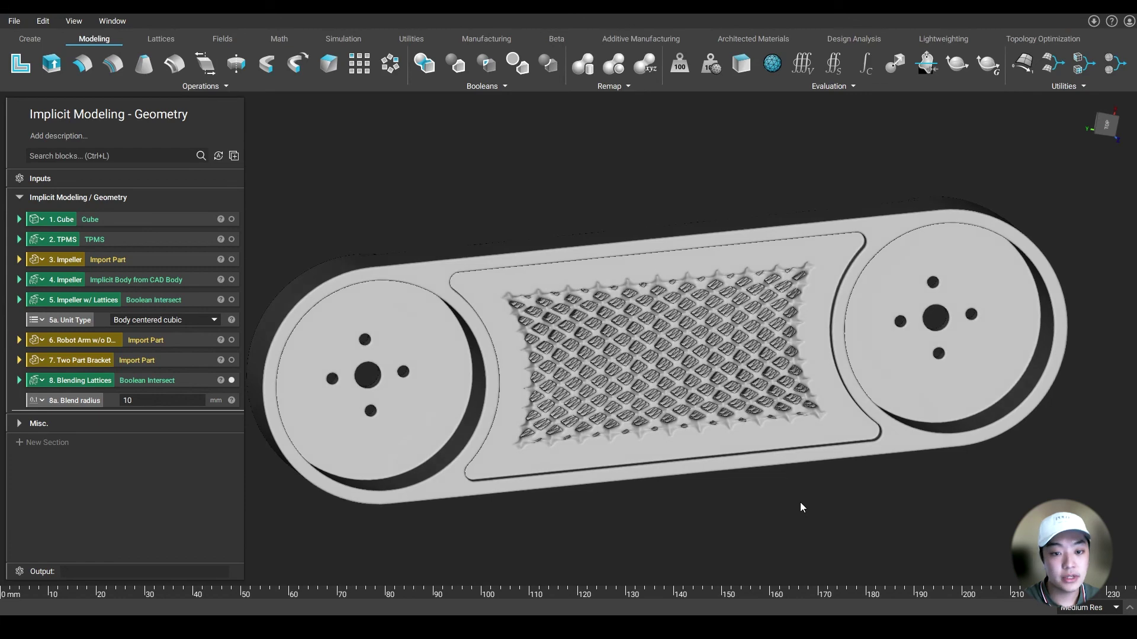
right_click_drag(800, 502, 792, 523)
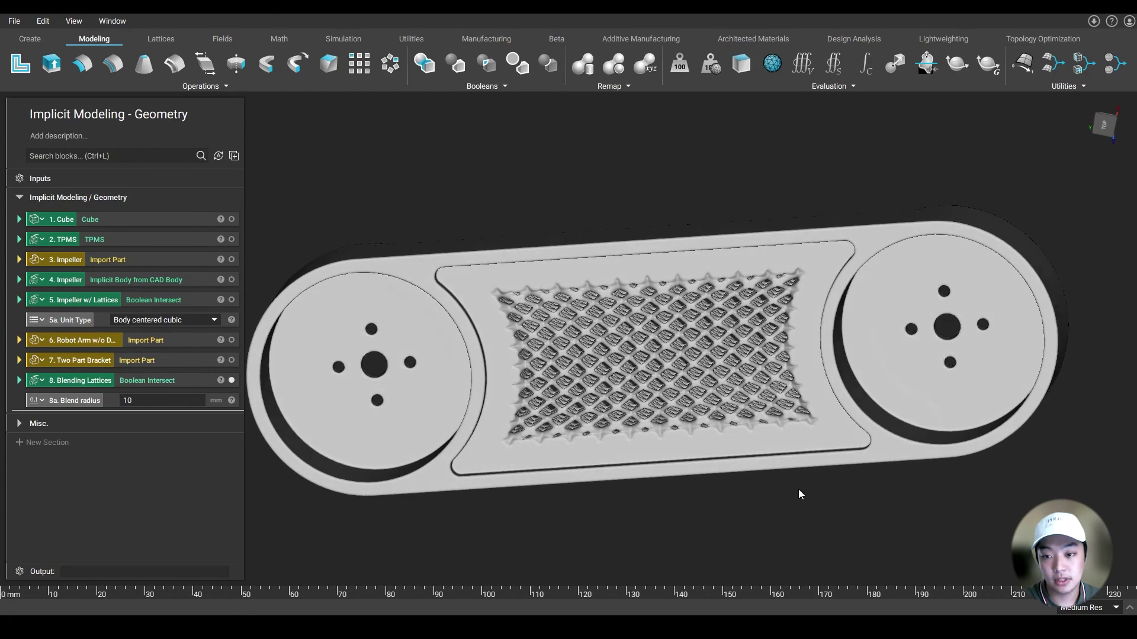
right_click_drag(798, 489, 733, 481)
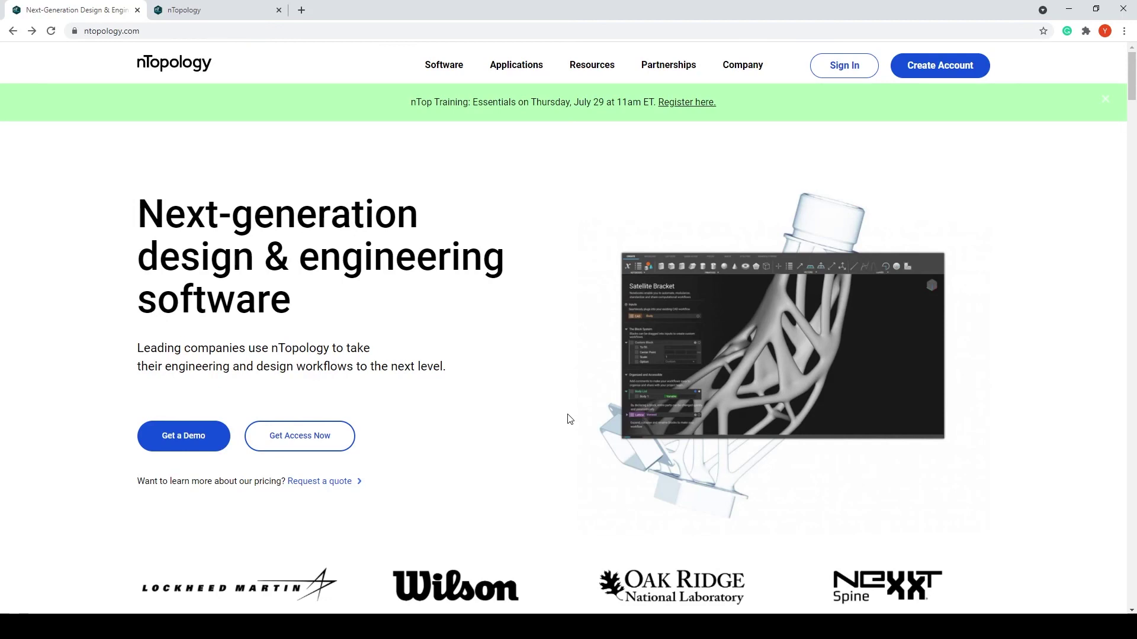
Step: In the web browser, open nTopology's demo request page to view its form, and switch to the Help Center page and highlight its address
left_click(133, 32)
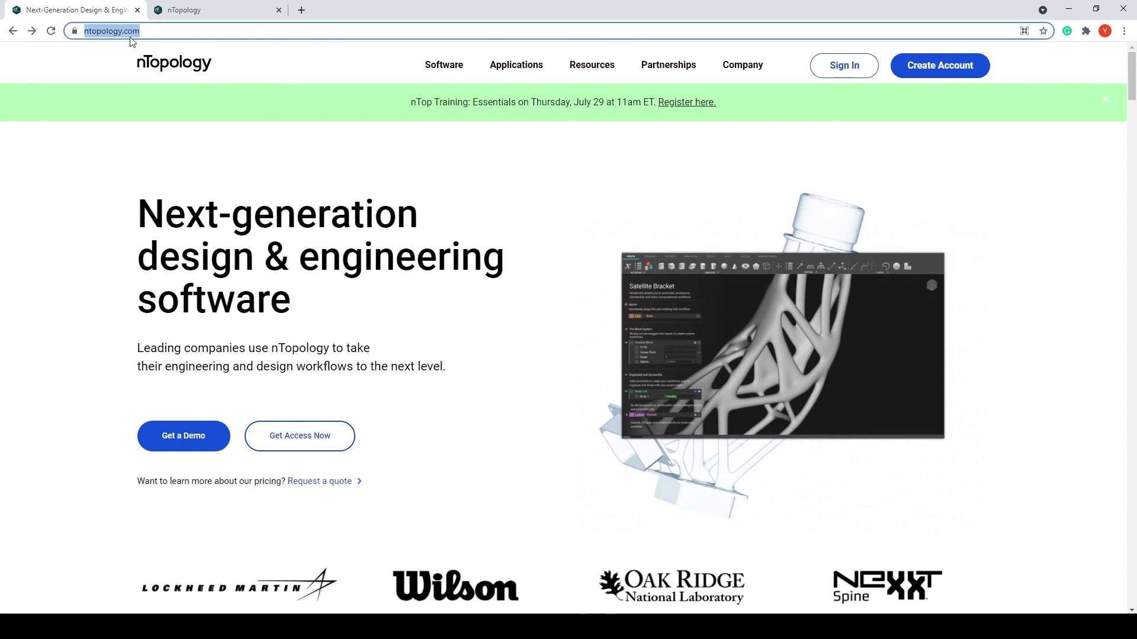
left_click(218, 445)
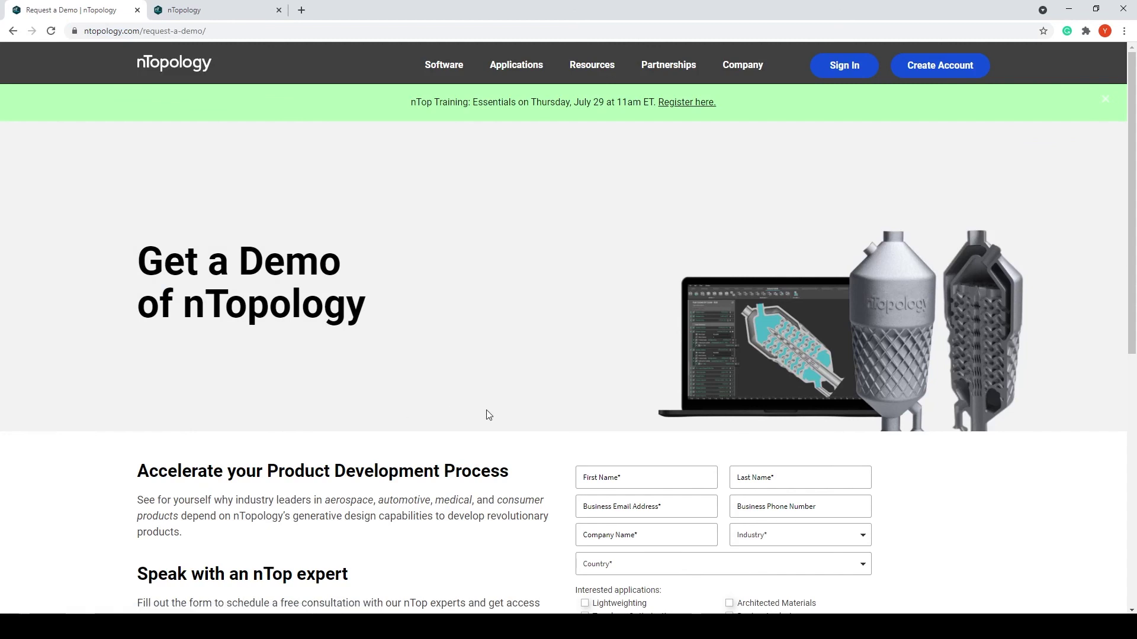
scroll(528, 421, "down", 4)
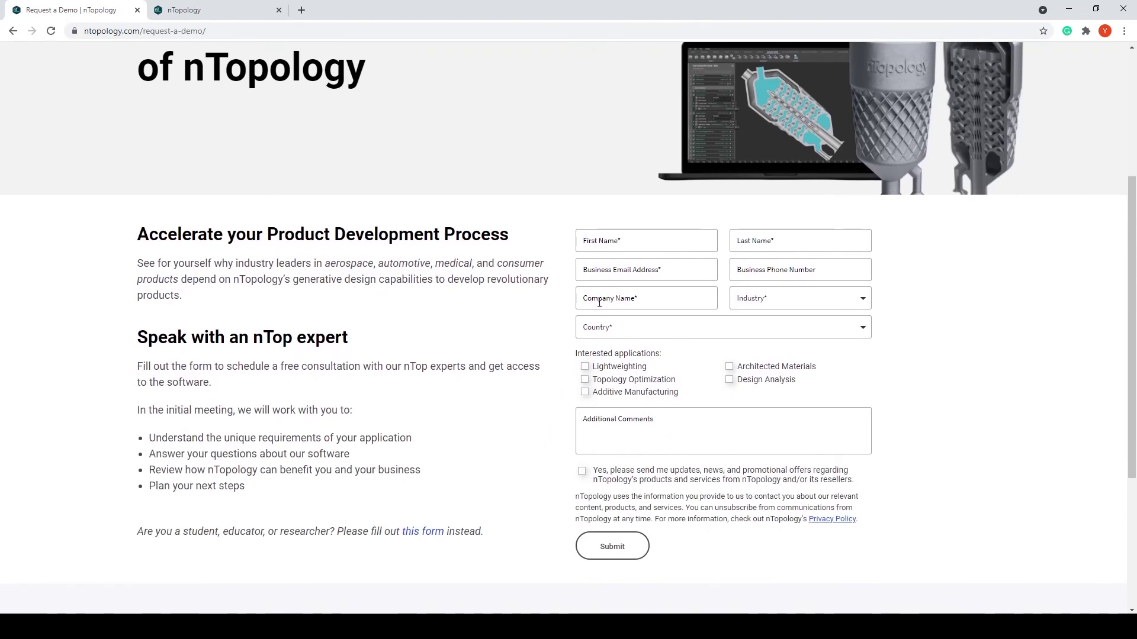
key("ctrl+Tab")
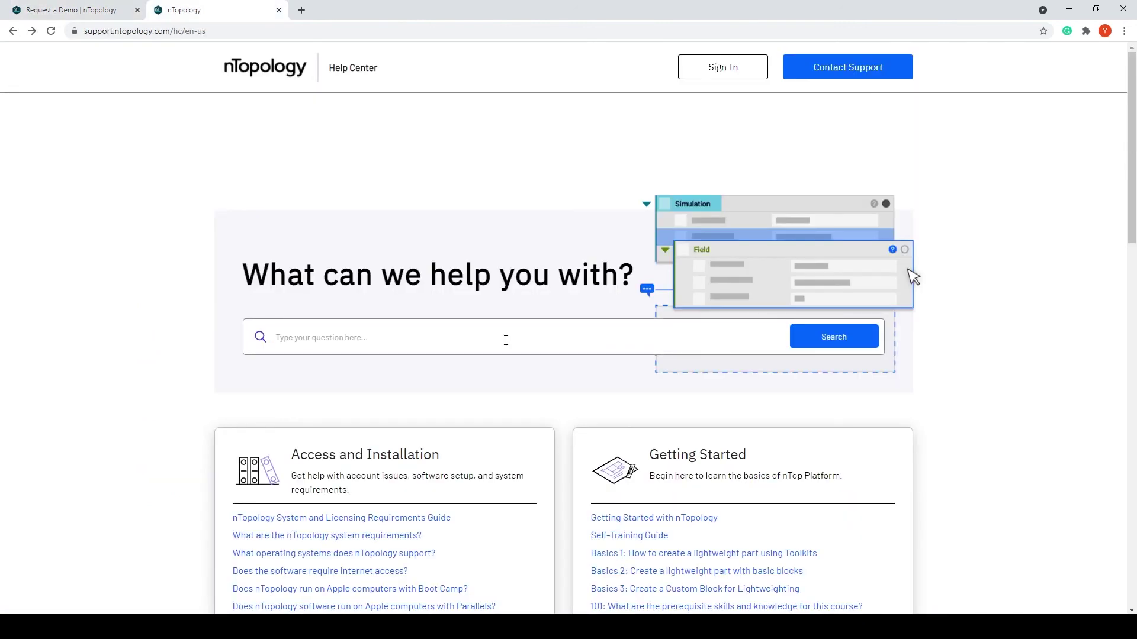
left_click(202, 33)
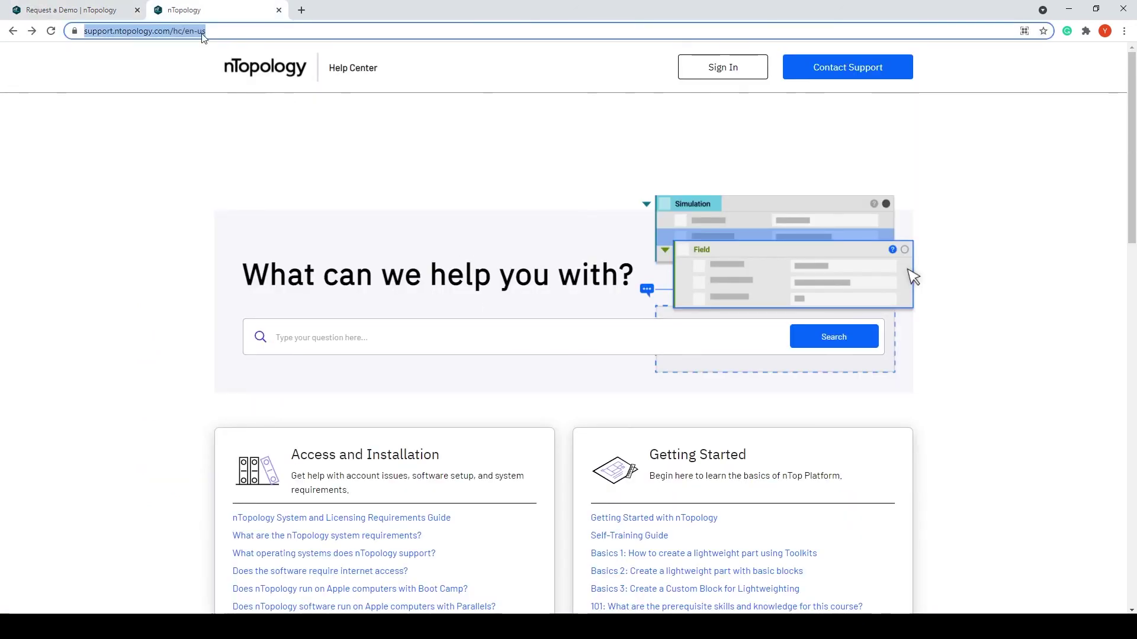